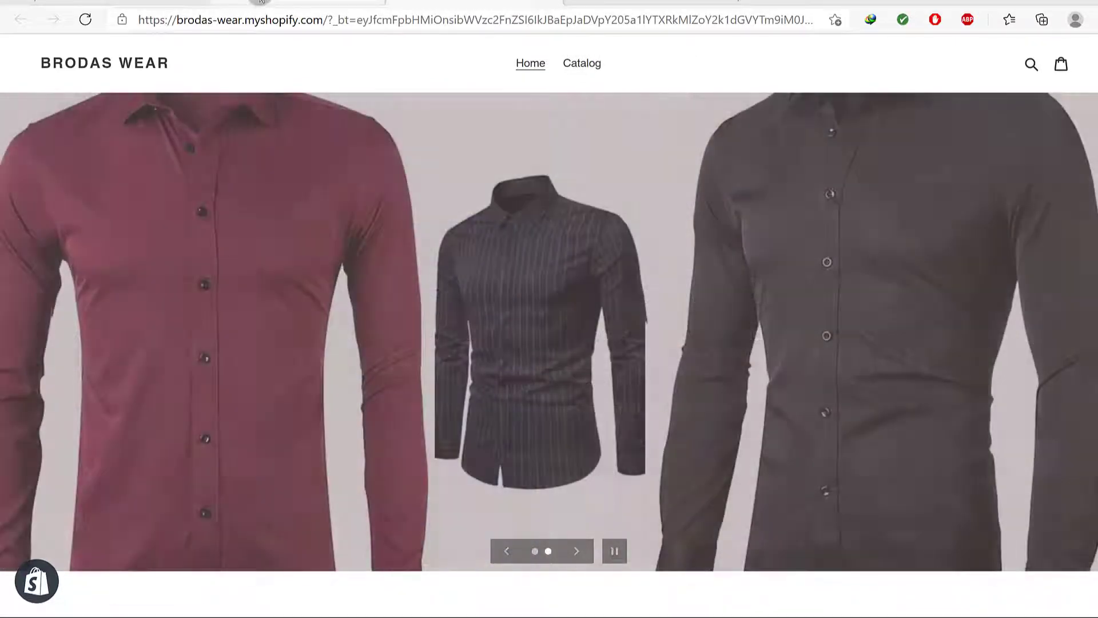
Switch from the live storefront back to the Shopify admin tab
click(260, 2)
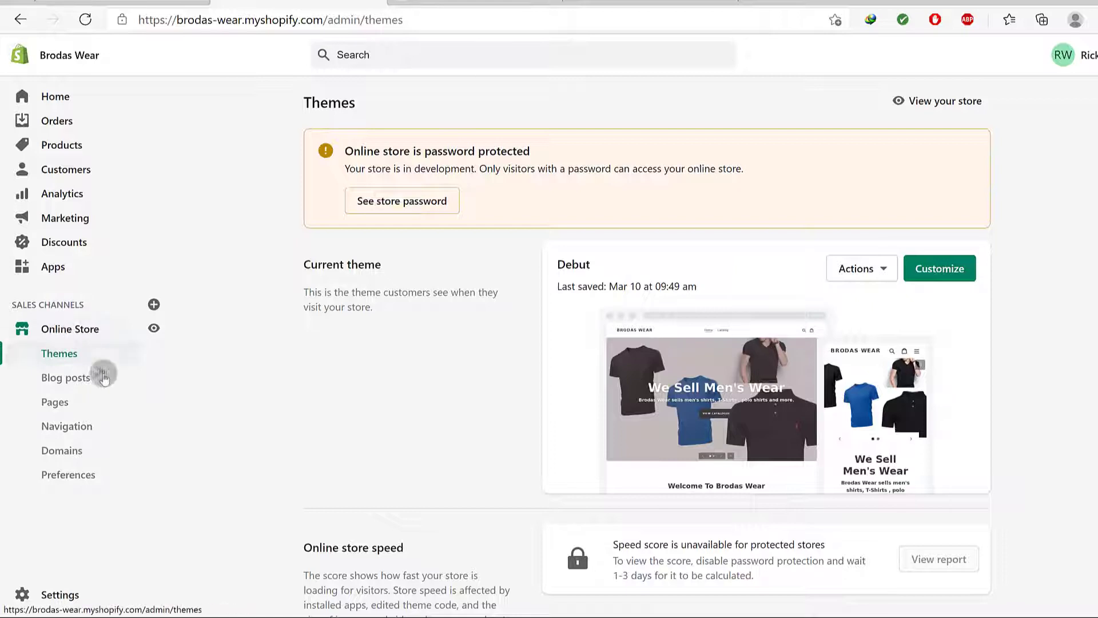
From Pages, add a new page and enter the title 'About Us'
click(54, 401)
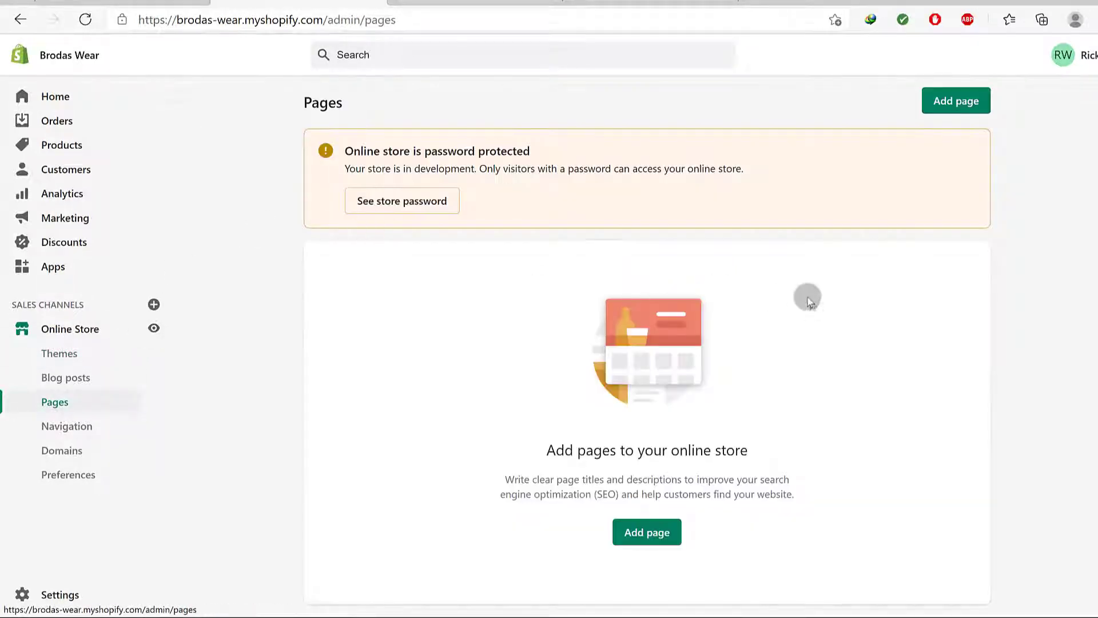
click(639, 538)
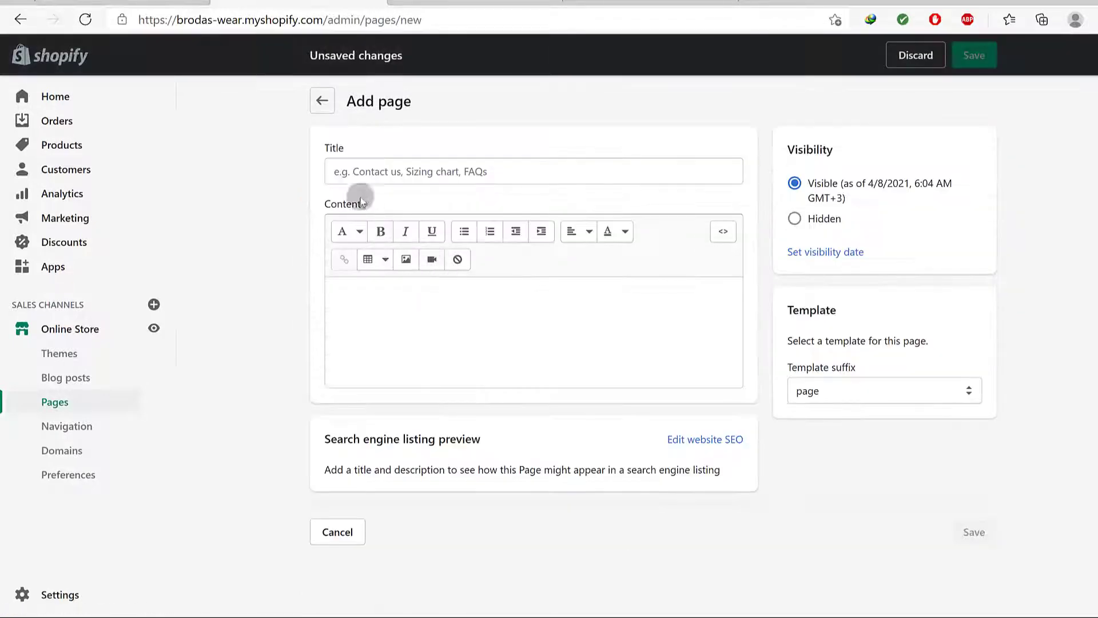
click(377, 171)
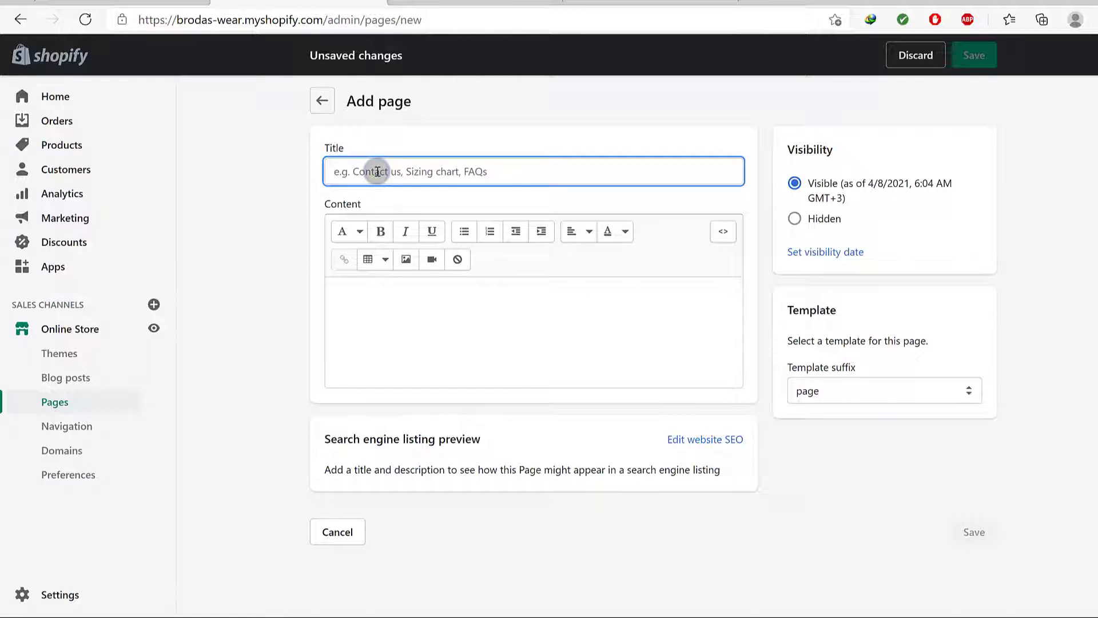
text(About Us)
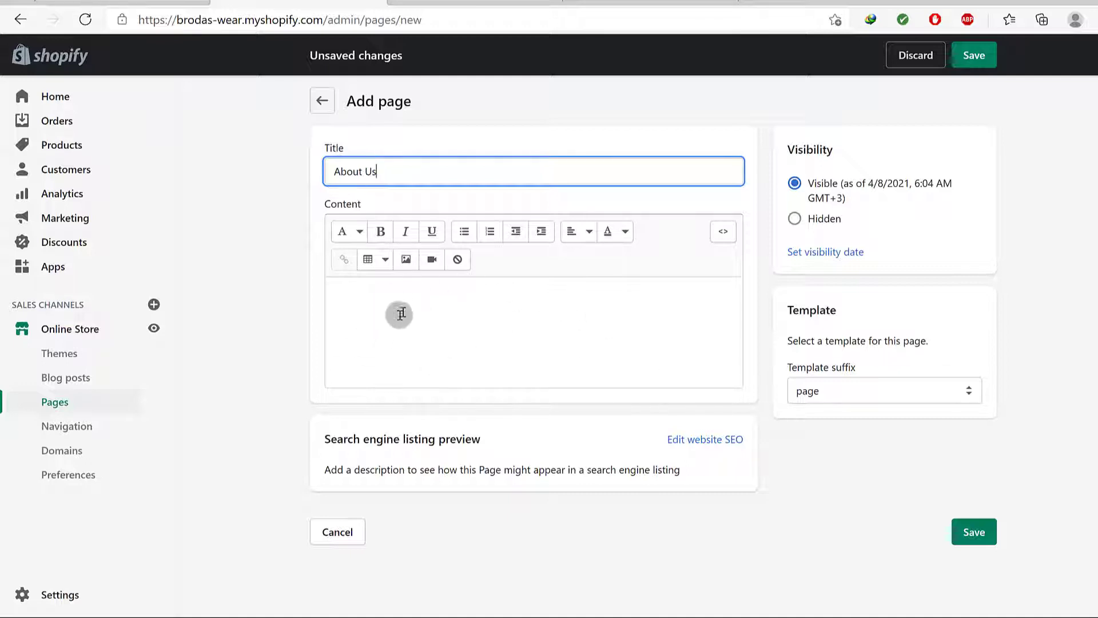
Copy the 'What is Lorem Ipsum?' and 'Why do we use it?' sections, then return to Shopify
click(649, 3)
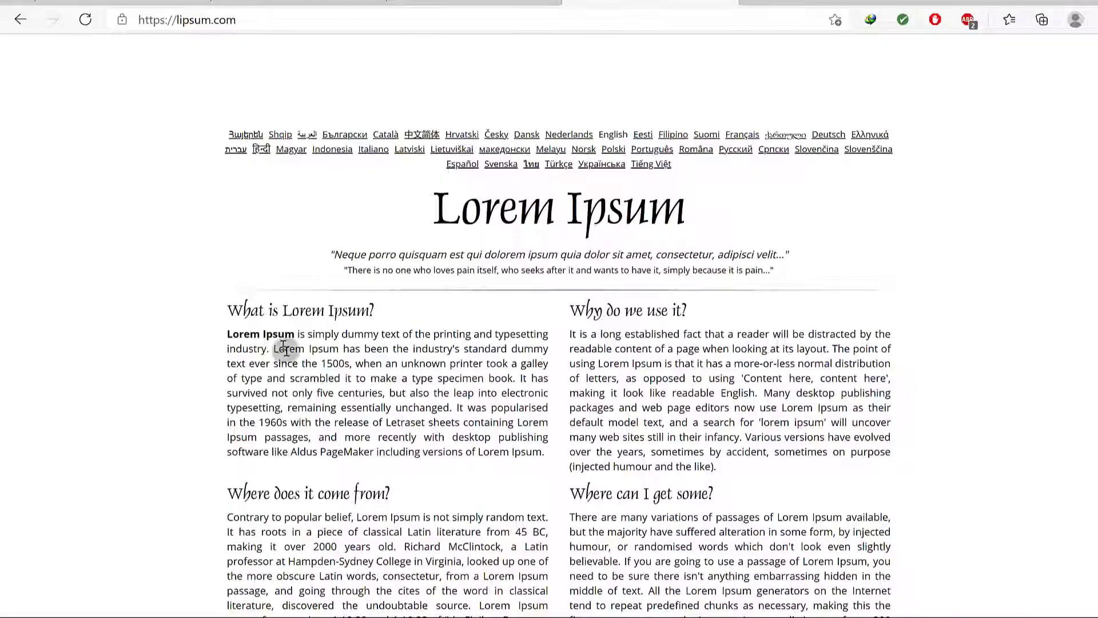
drag(229, 306, 709, 466)
key(ctrl+c)
right_click(694, 467)
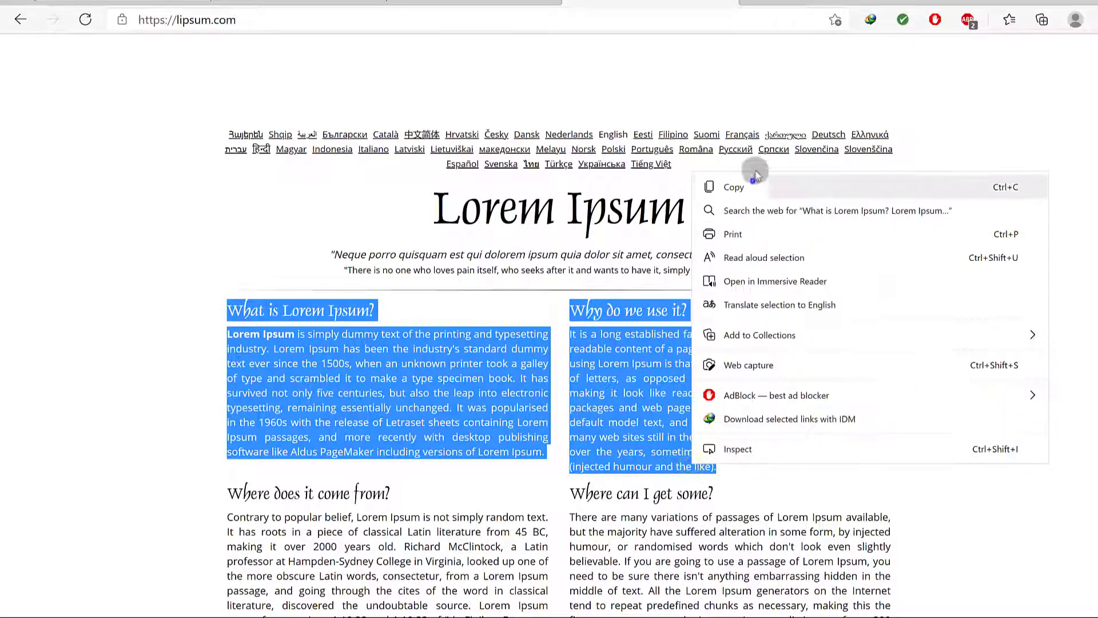
click(718, 184)
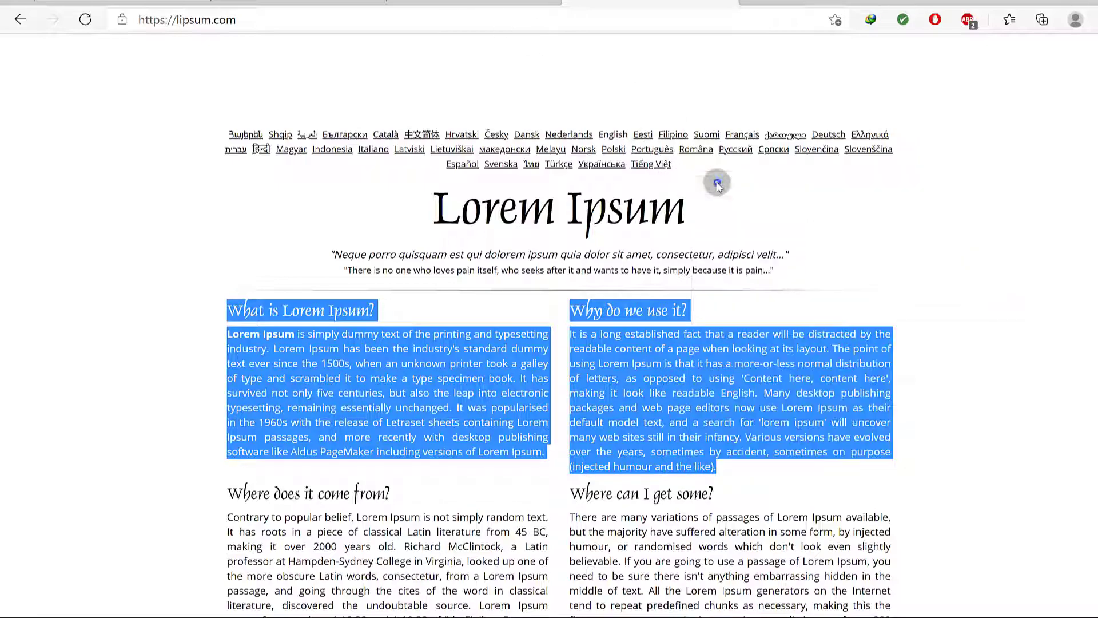
click(452, 4)
Paste the two copied Lorem Ipsum sections into the About Us page content
click(297, 5)
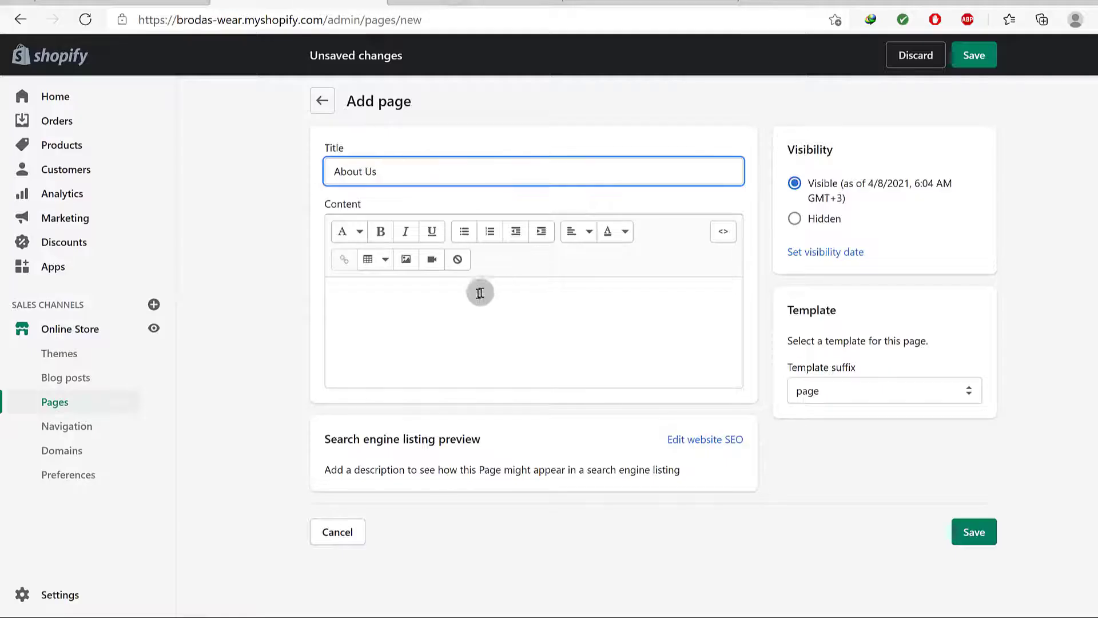
click(395, 301)
right_click(395, 304)
click(454, 358)
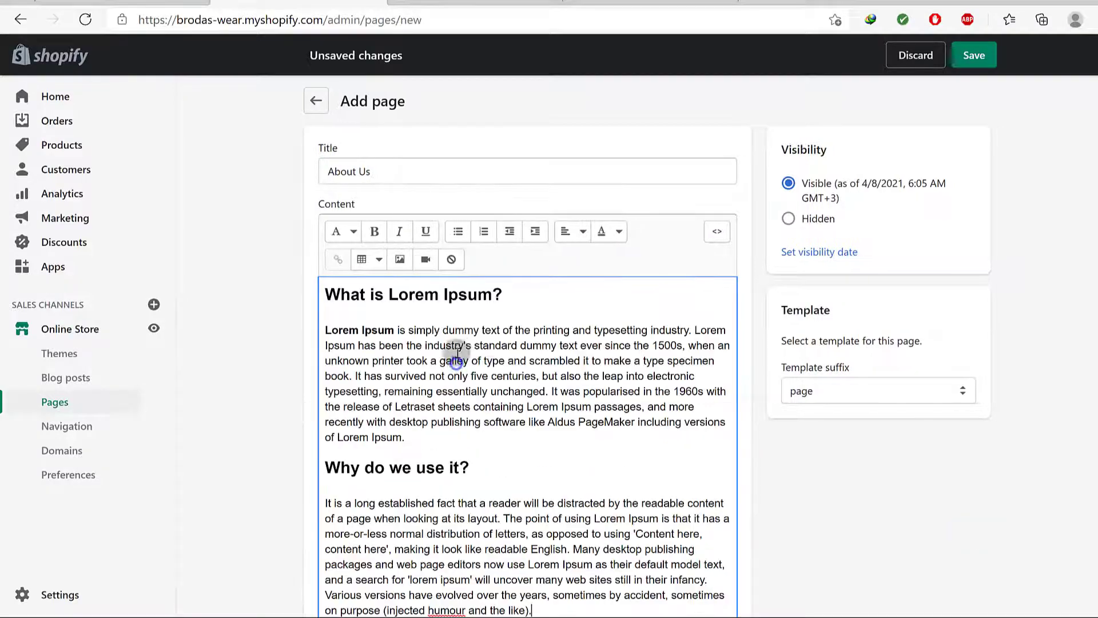
scroll(662, 422, down, 5)
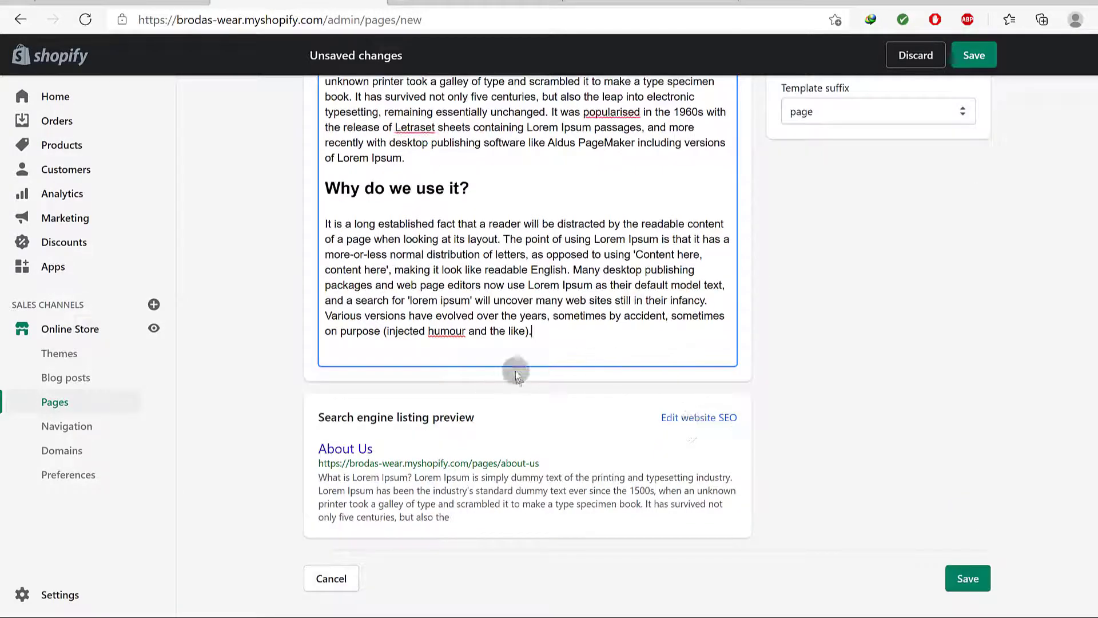
scroll(544, 363, up, 5)
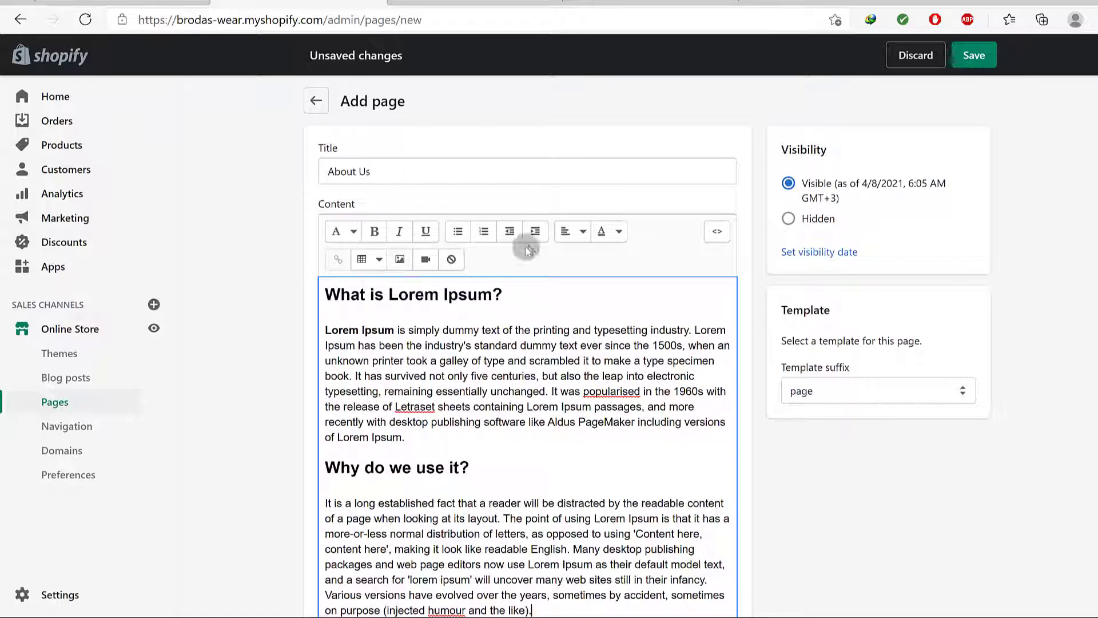
scroll(447, 456, down, 5)
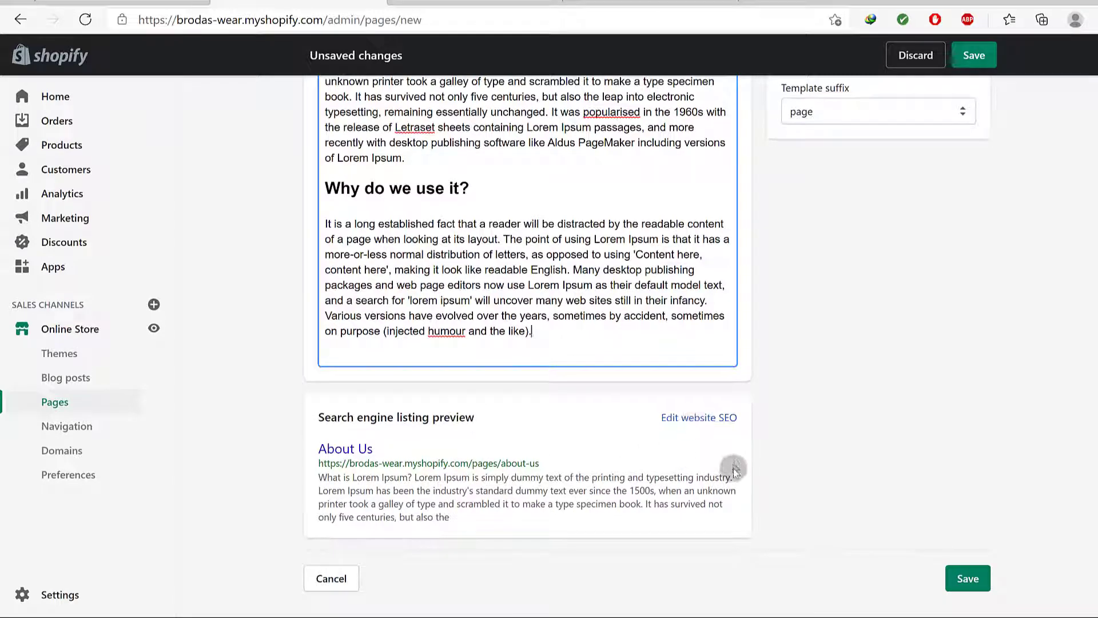
Review the search engine listing fields and save the About Us page
click(699, 417)
scroll(425, 420, down, 4)
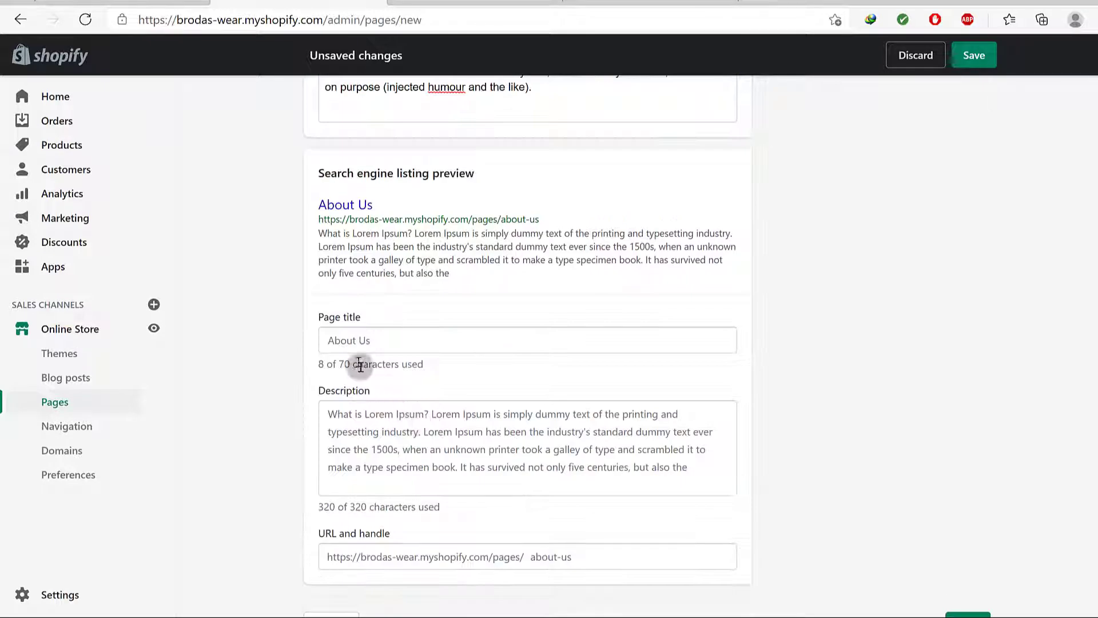
click(373, 342)
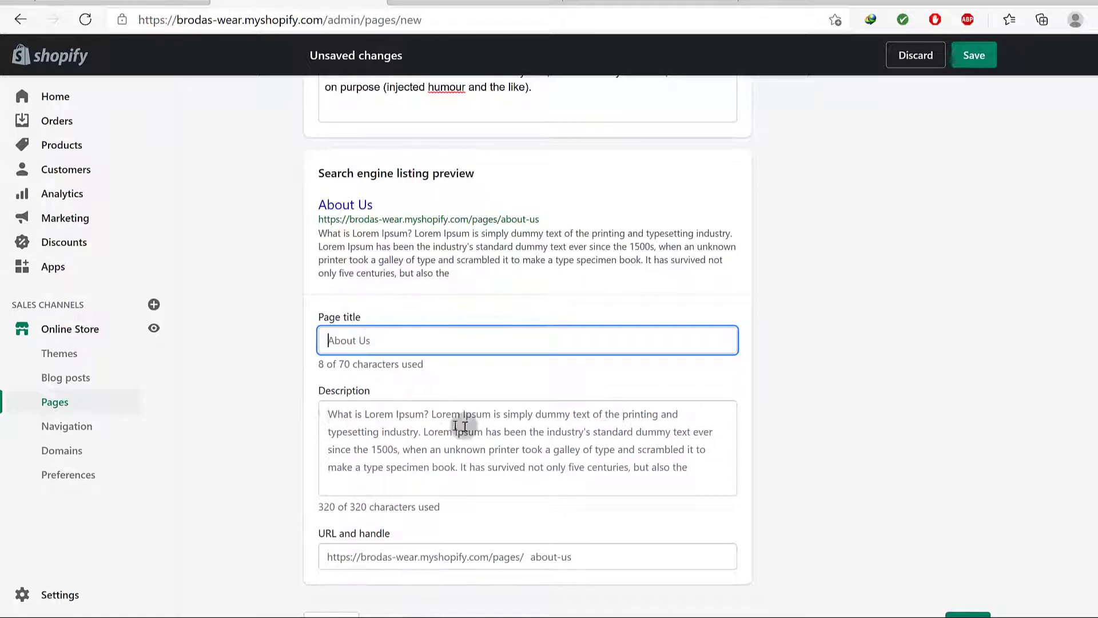
scroll(492, 432, down, 1)
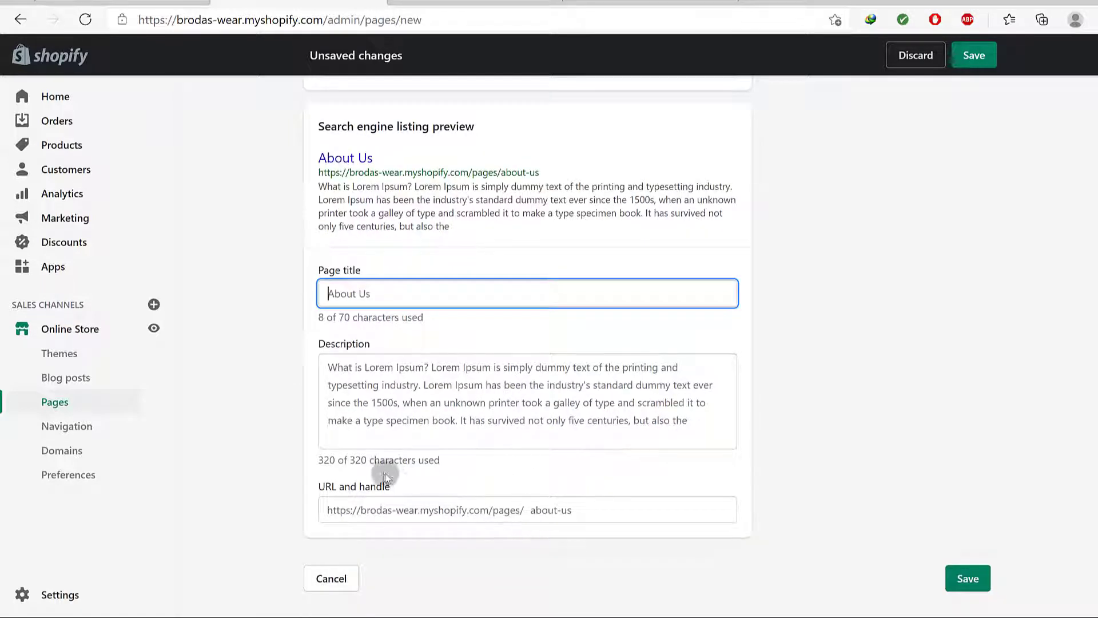
scroll(778, 434, up, 10)
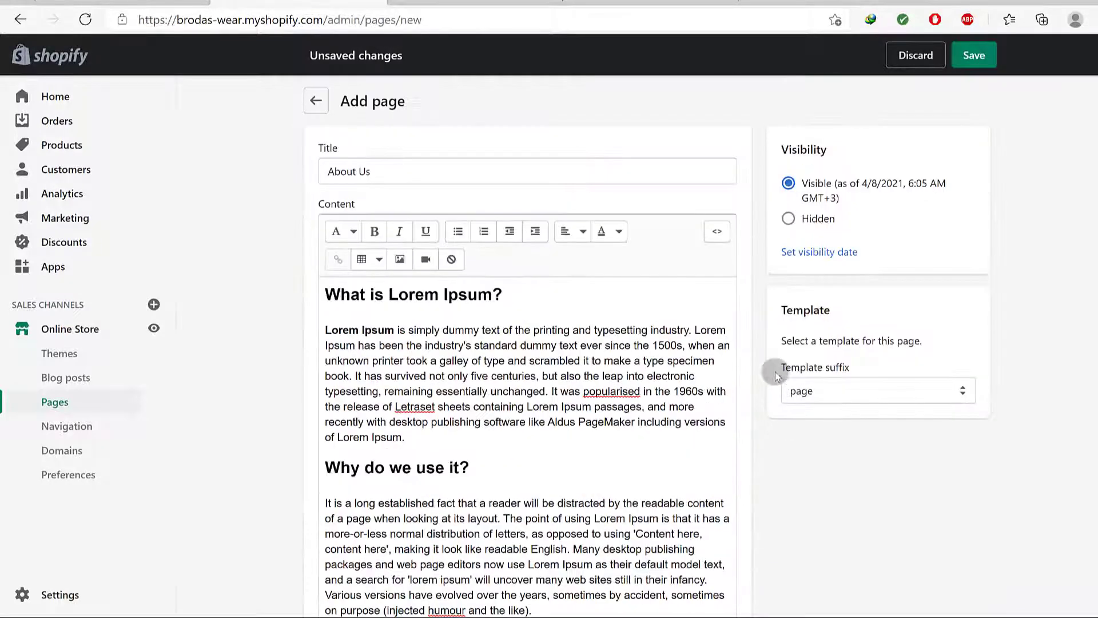
click(974, 55)
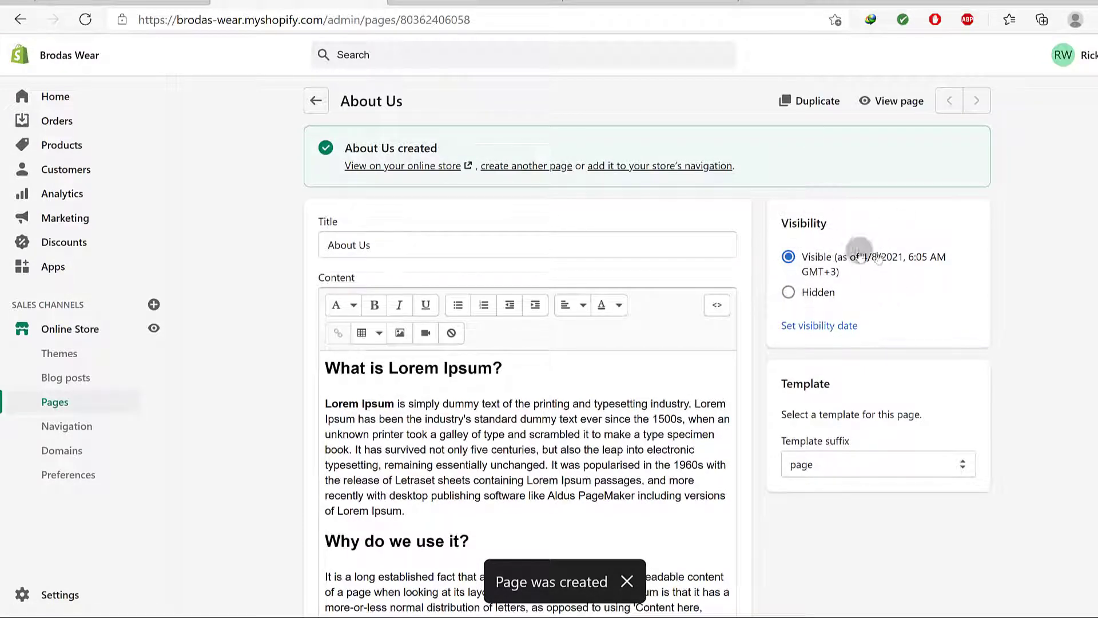
scroll(884, 397, down, 3)
scroll(540, 205, up, 3)
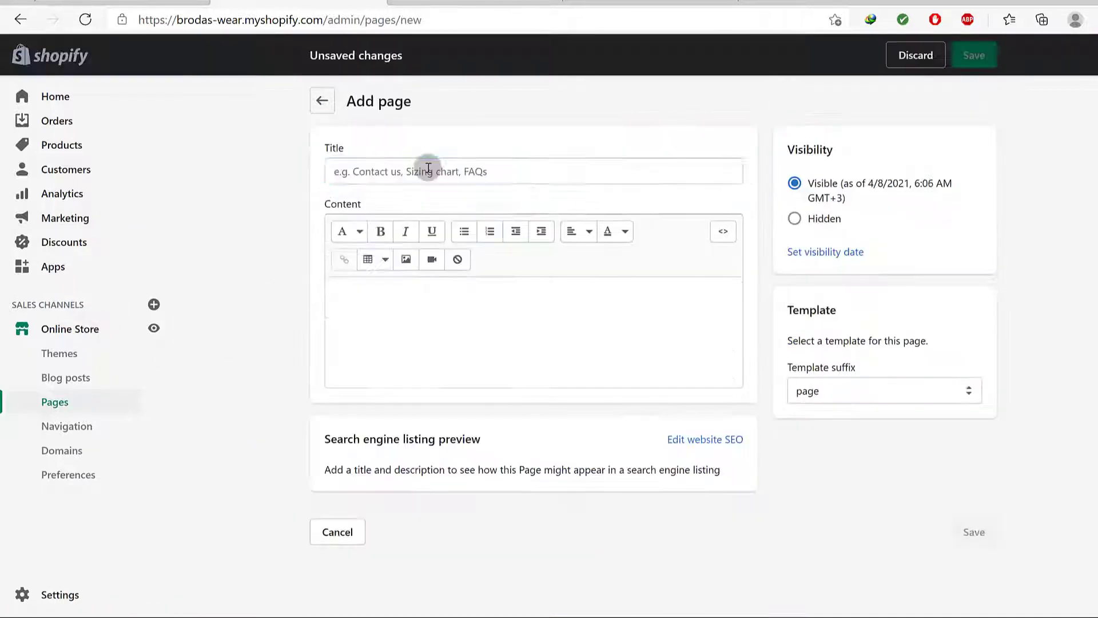
Start another page titled 'Contact us' using the page.contact template
click(429, 169)
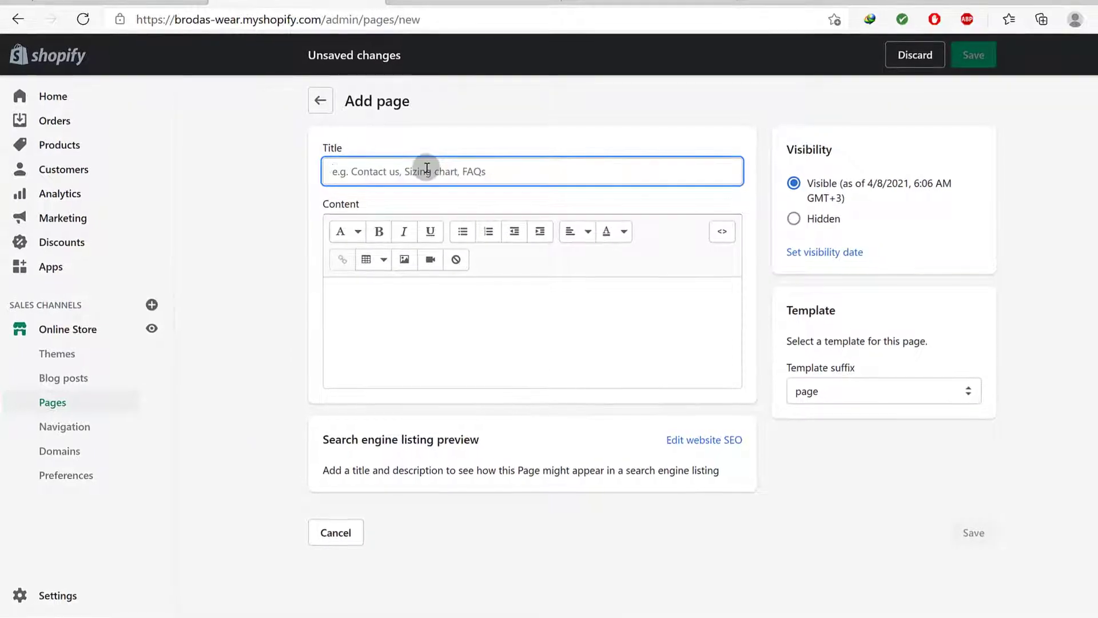
text(Contact us)
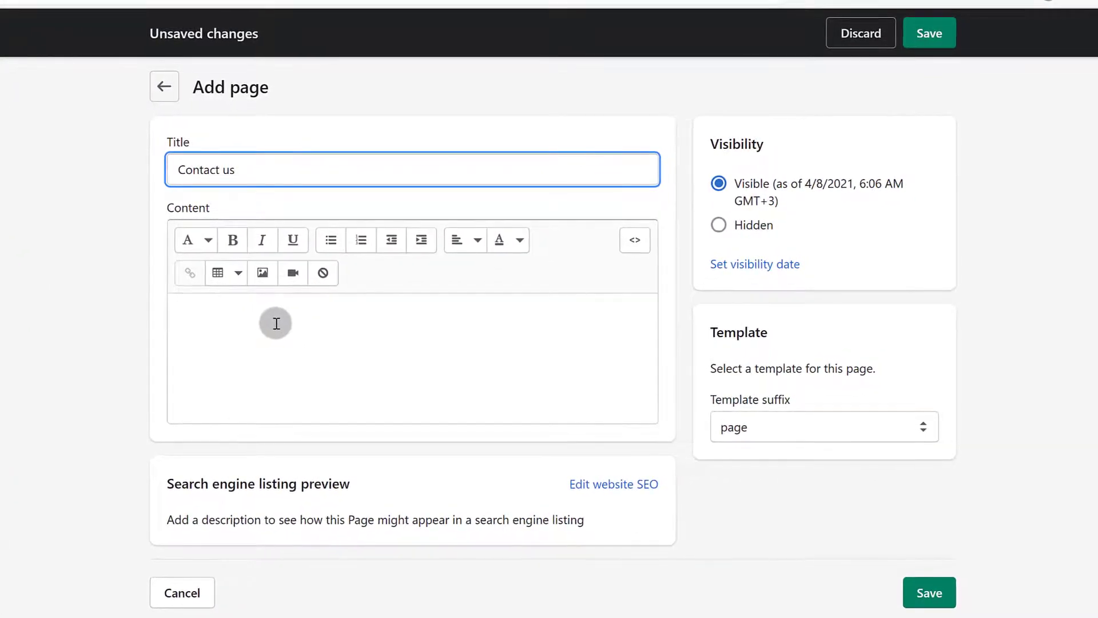
click(769, 429)
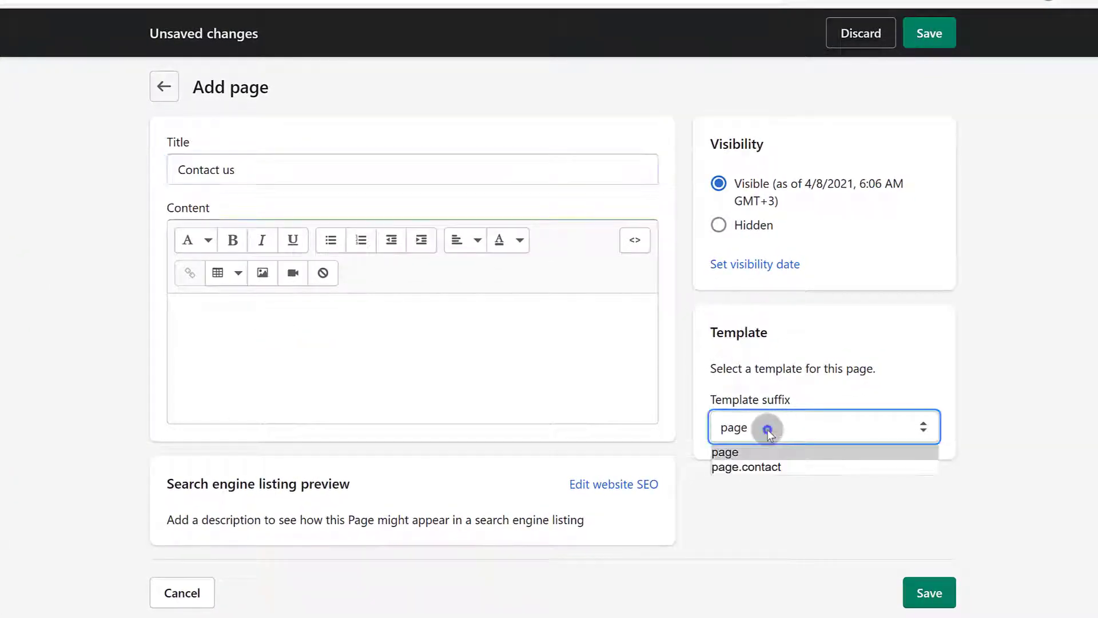
click(747, 467)
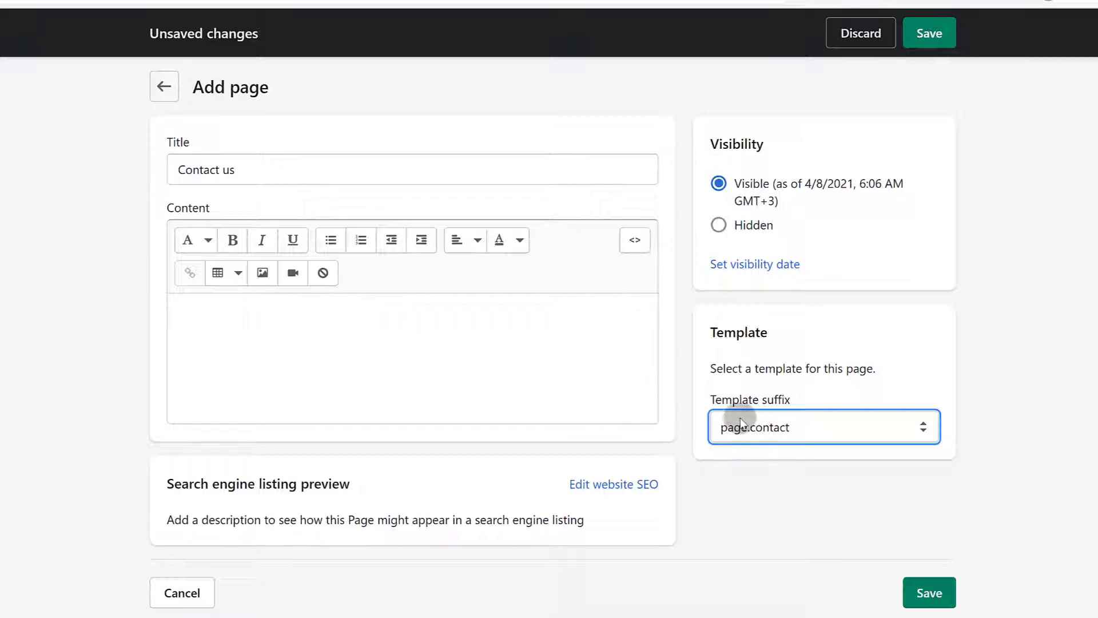
Check the search engine listing fields and save the Contact us page
click(177, 310)
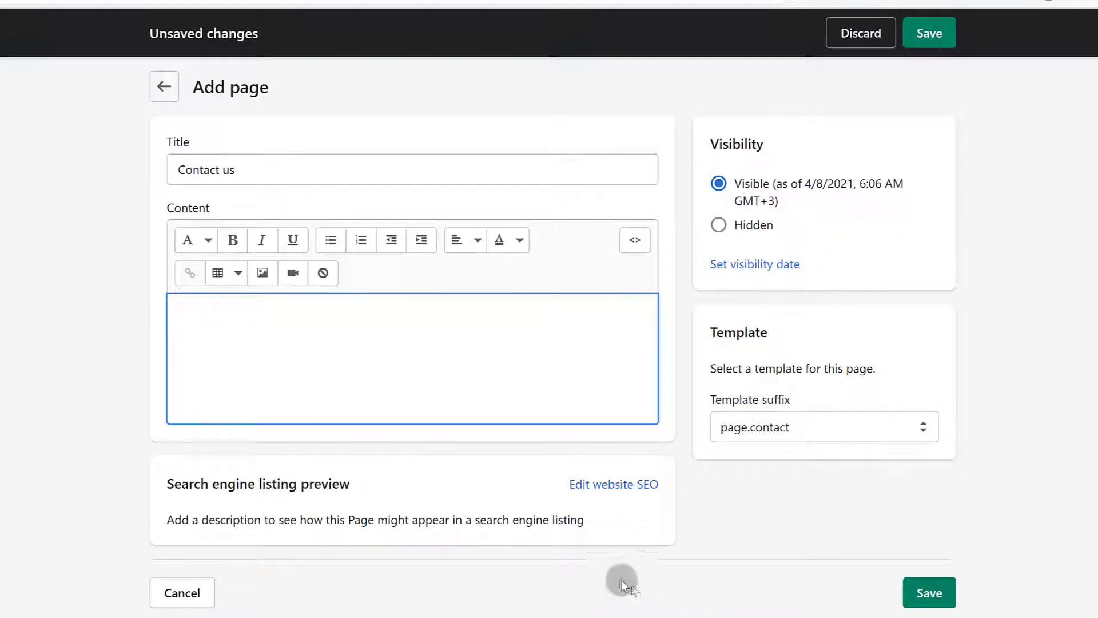
click(619, 486)
scroll(454, 534, down, 3)
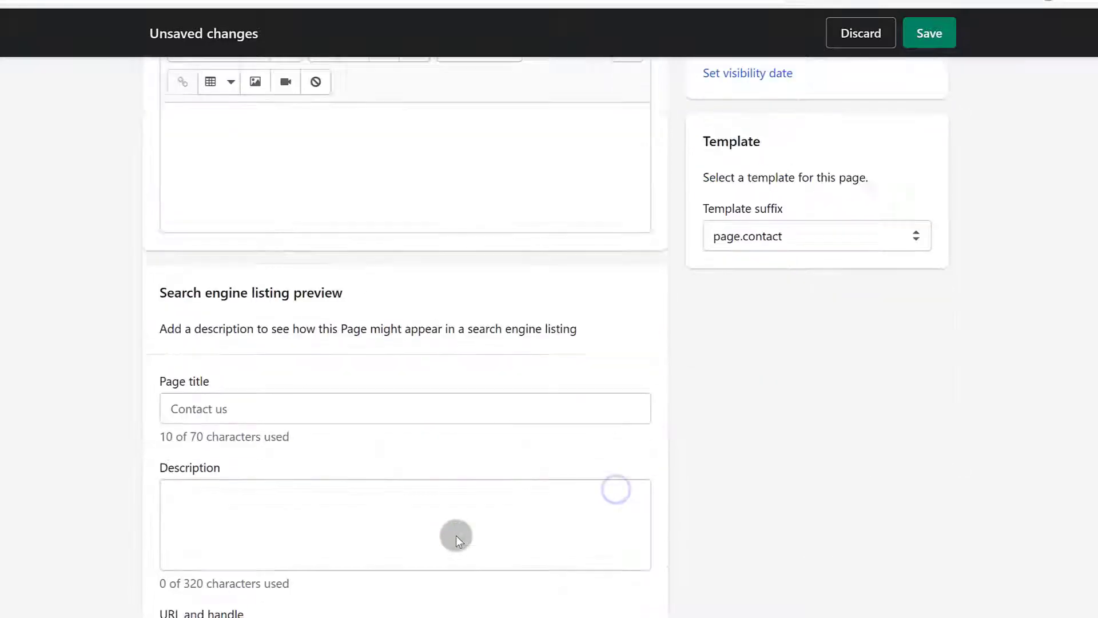
click(223, 505)
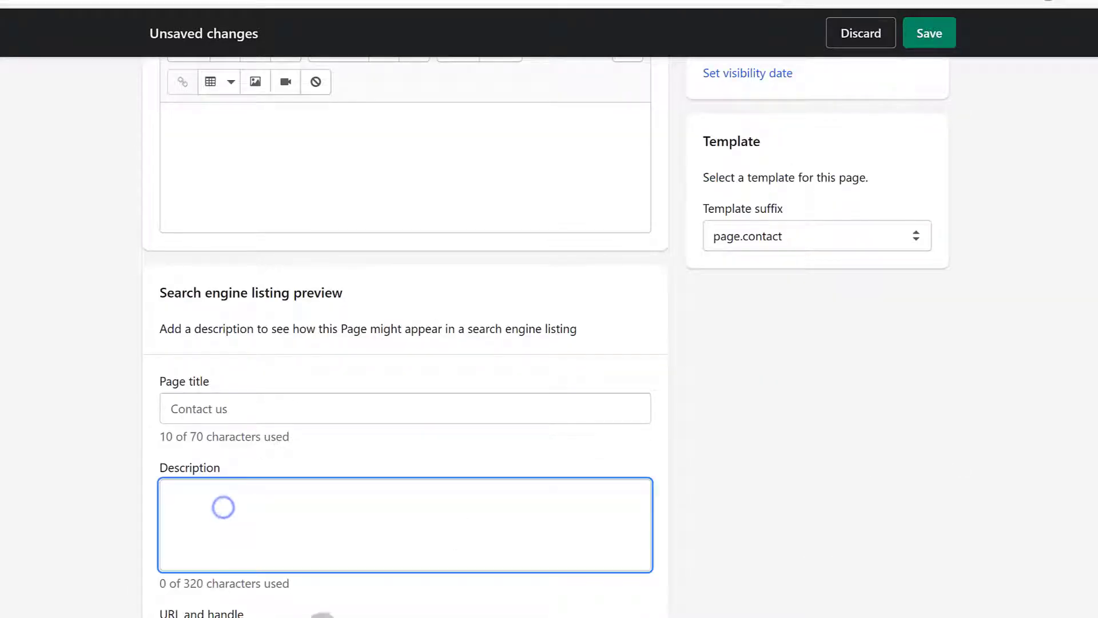
scroll(579, 456, down, 1)
scroll(580, 456, up, 4)
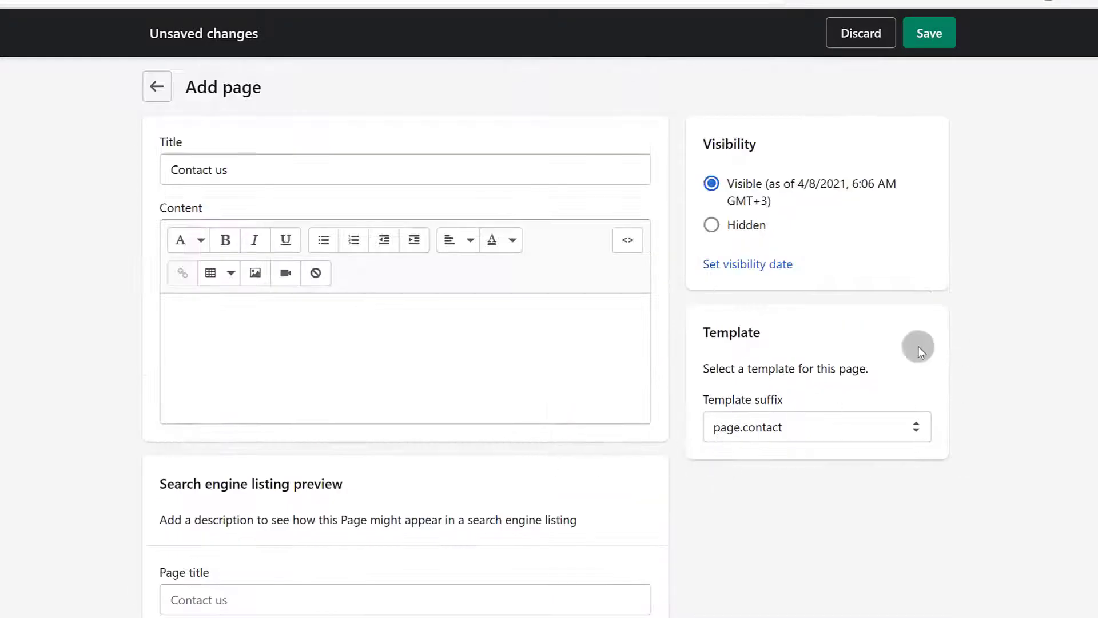
click(922, 34)
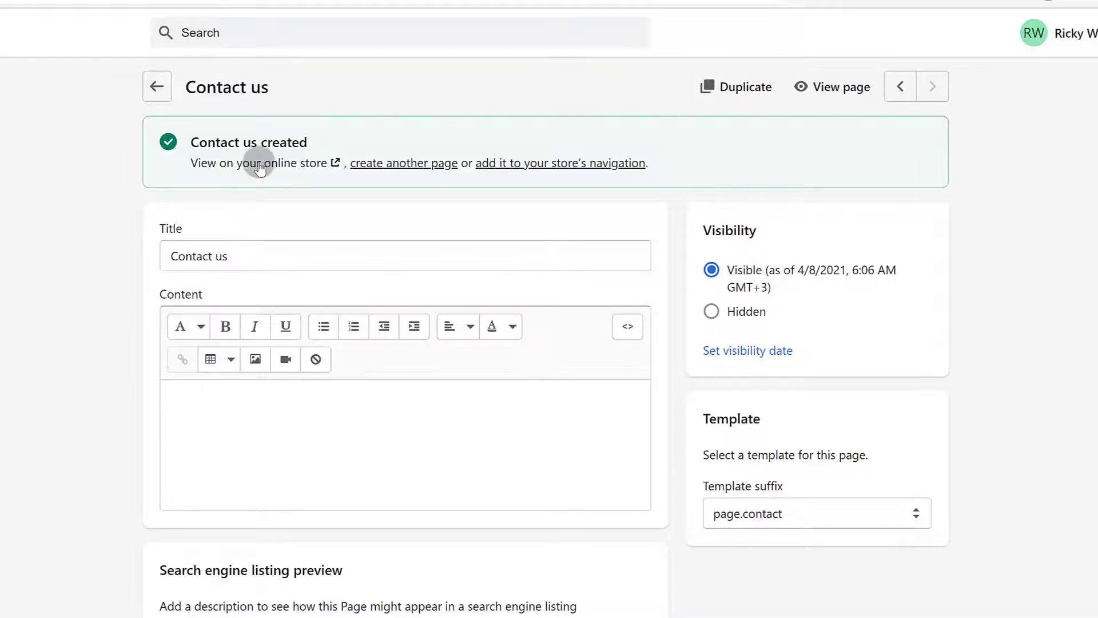
Preview the Contact us page and its contact form on the online store
click(260, 166)
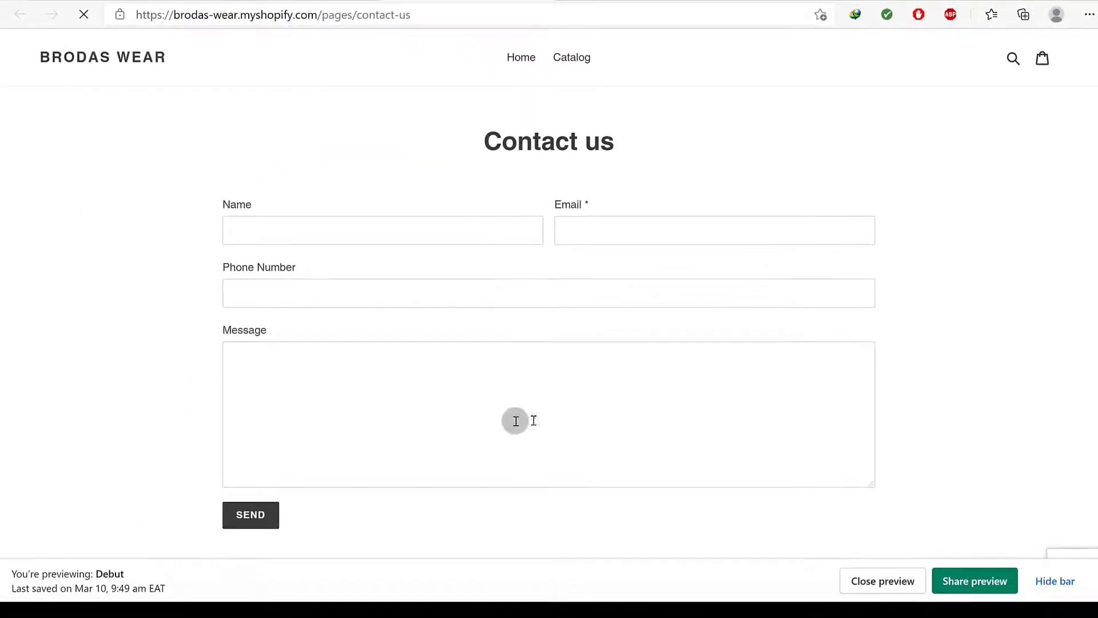
scroll(534, 421, down, 4)
scroll(856, 299, up, 4)
click(473, 231)
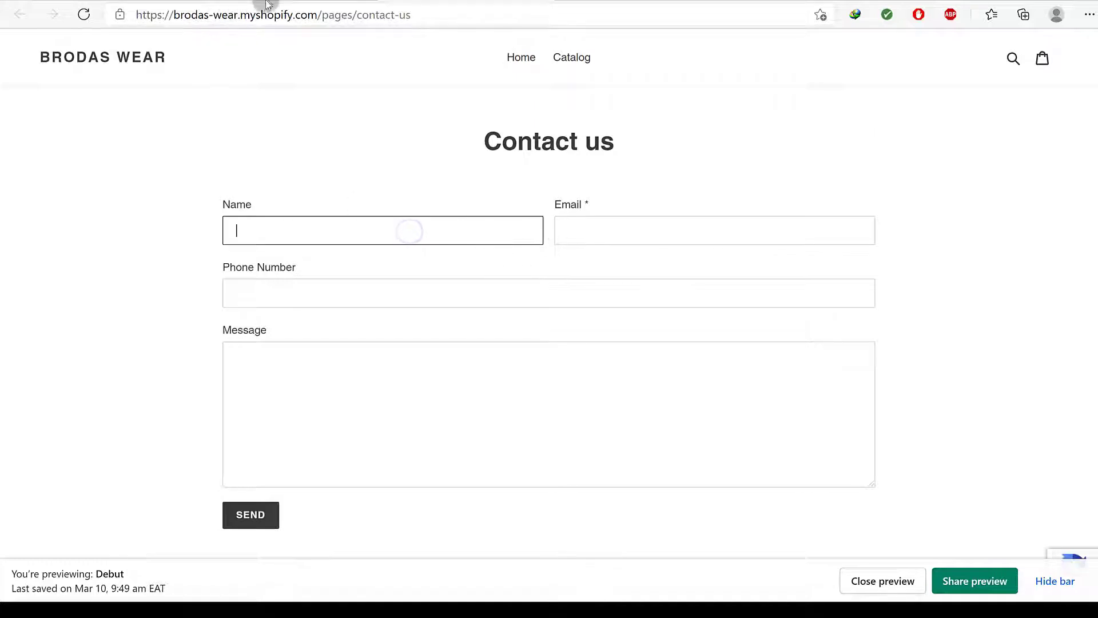
key(ctrl+w)
Add the content line 'Do You have any questions for us?' and save
click(346, 349)
text(Do)
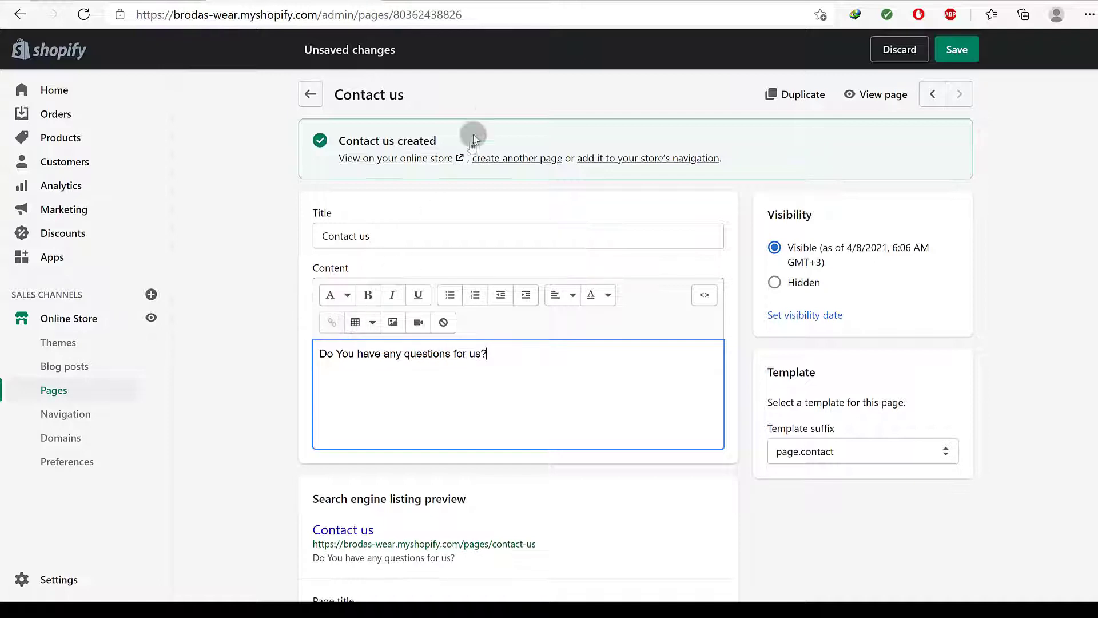
click(957, 52)
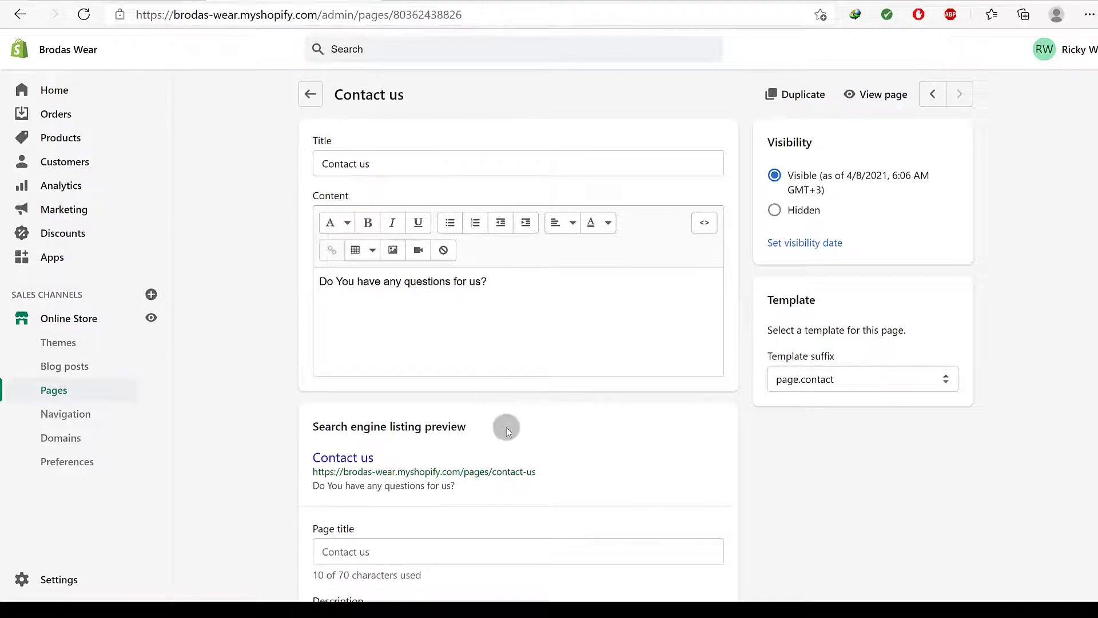
Verify the question line in the editor and on the storefront Contact us page
click(486, 279)
drag(486, 279, 319, 280)
click(502, 280)
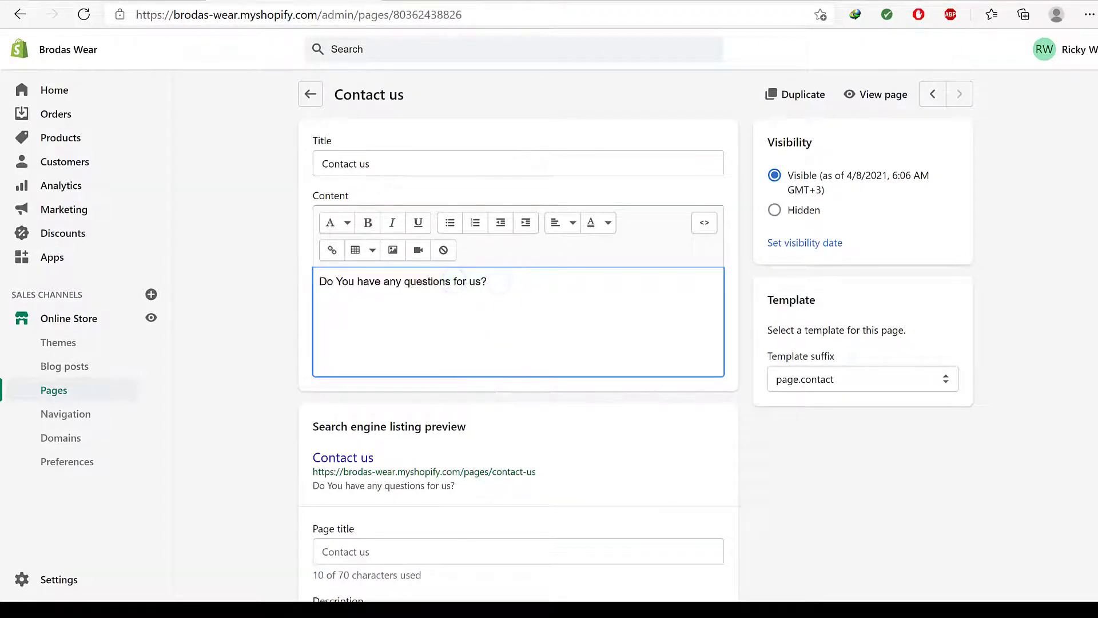
click(560, 2)
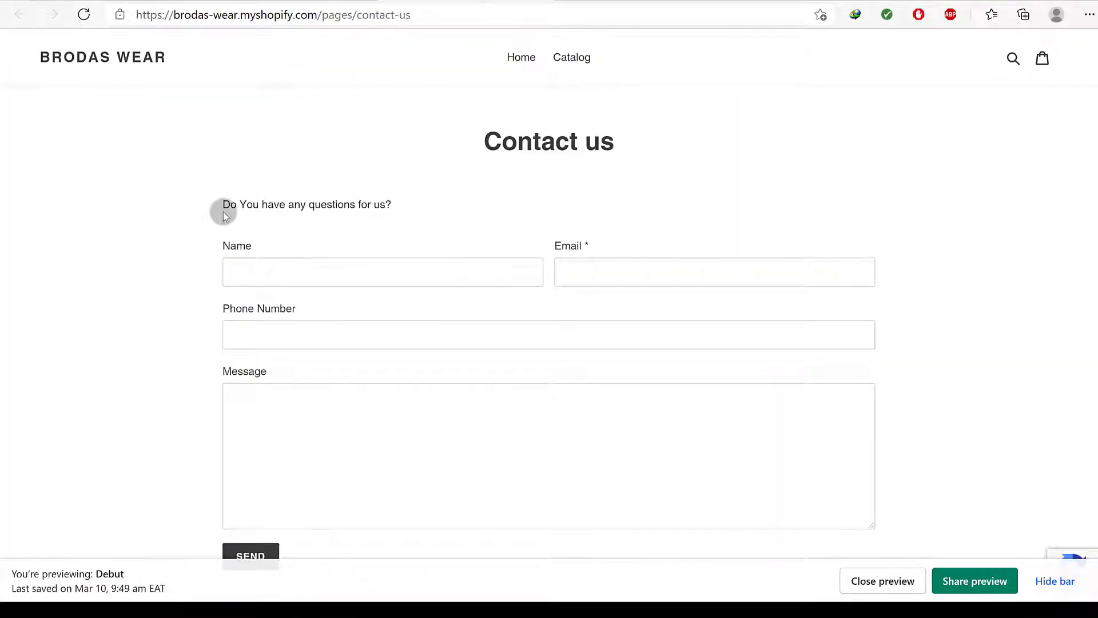
drag(219, 206, 395, 204)
Open the admin Settings page in a new browser tab
click(325, 2)
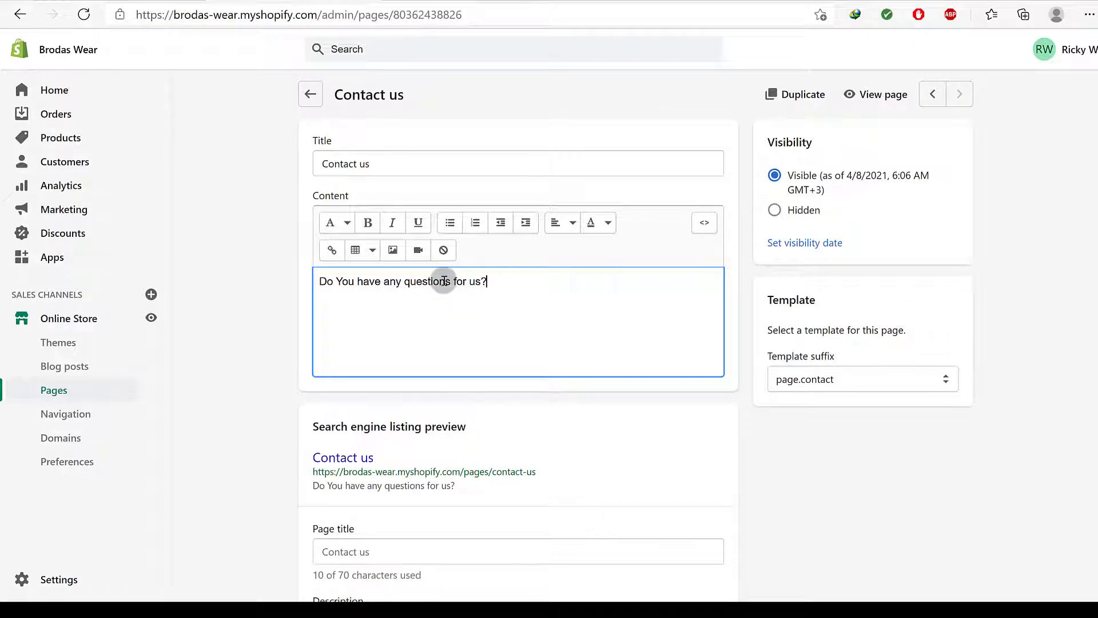
scroll(541, 389, down, 4)
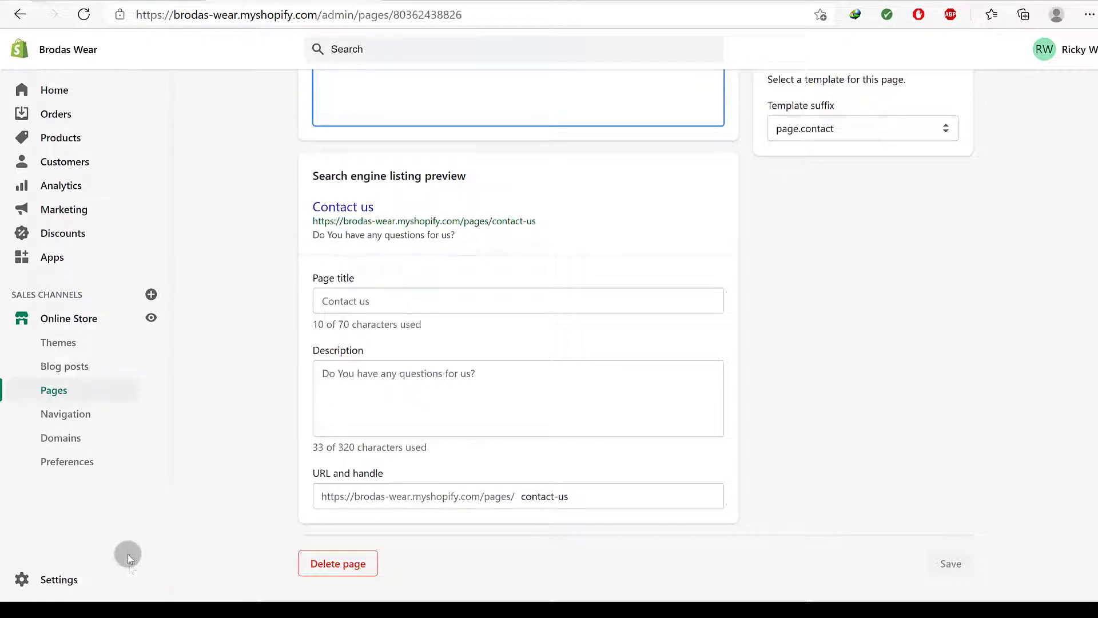
right_click(70, 579)
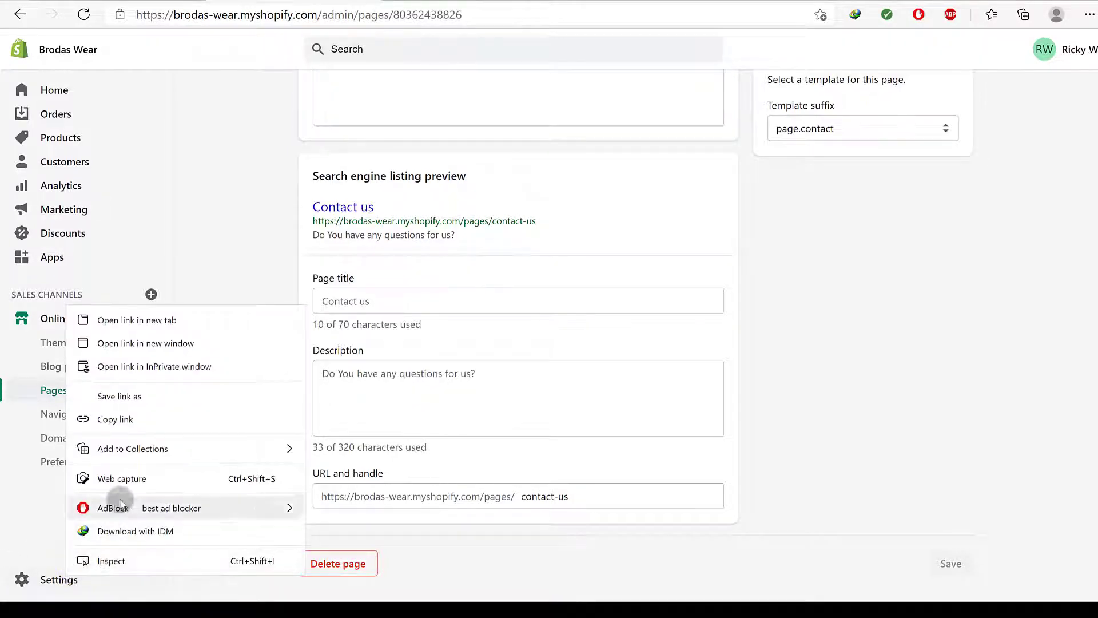
click(133, 320)
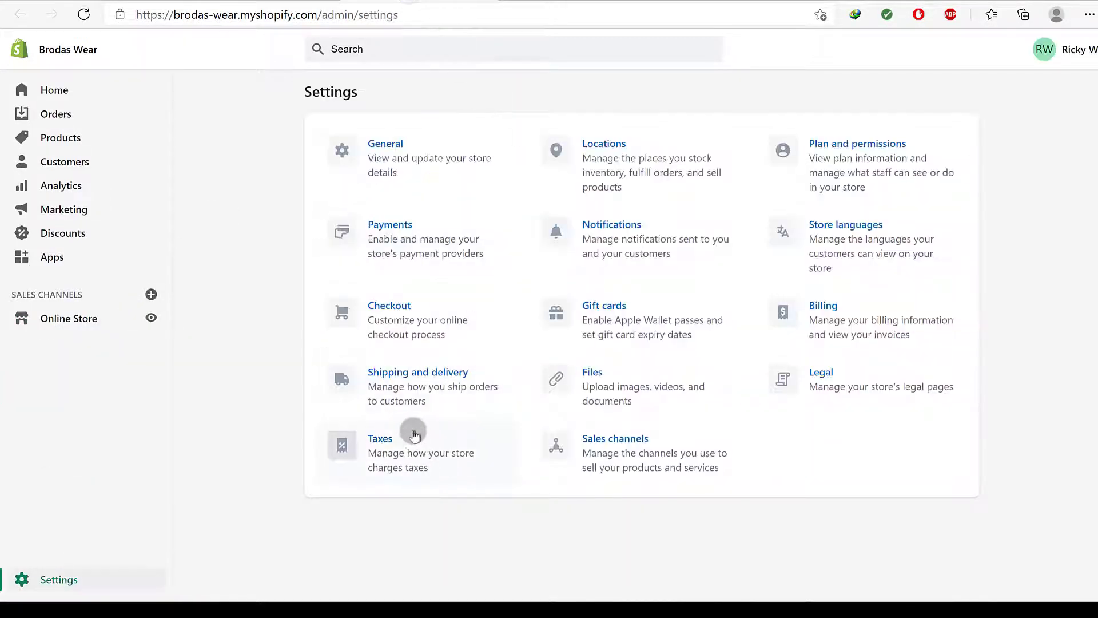
In Legal settings, generate the Refund policy from its template
click(821, 373)
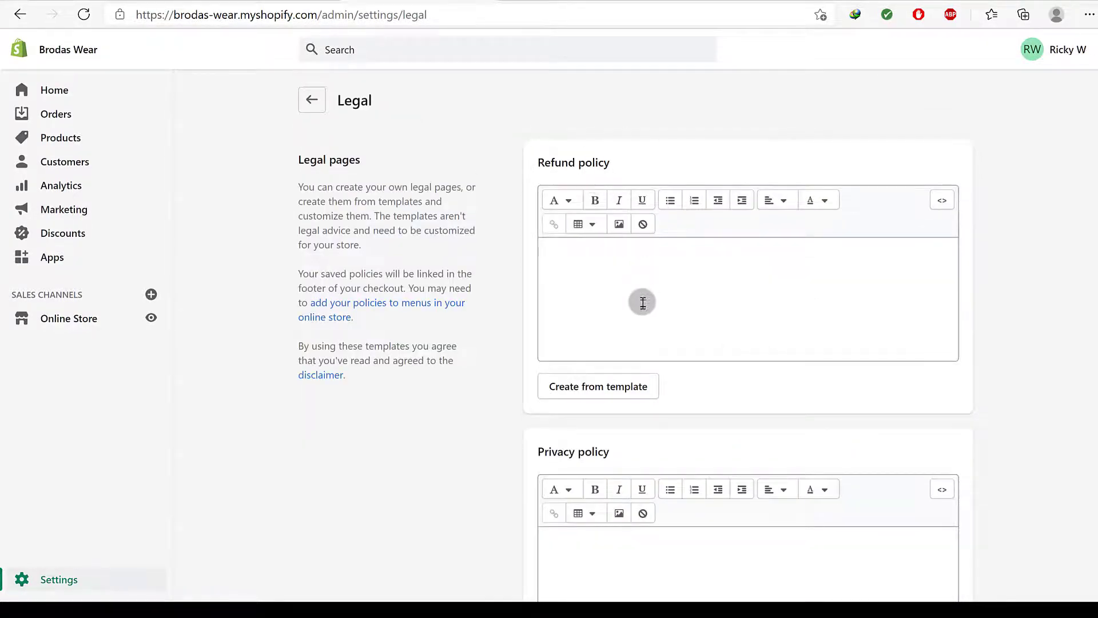
scroll(643, 307, down, 9)
scroll(680, 413, down, 3)
scroll(664, 400, up, 12)
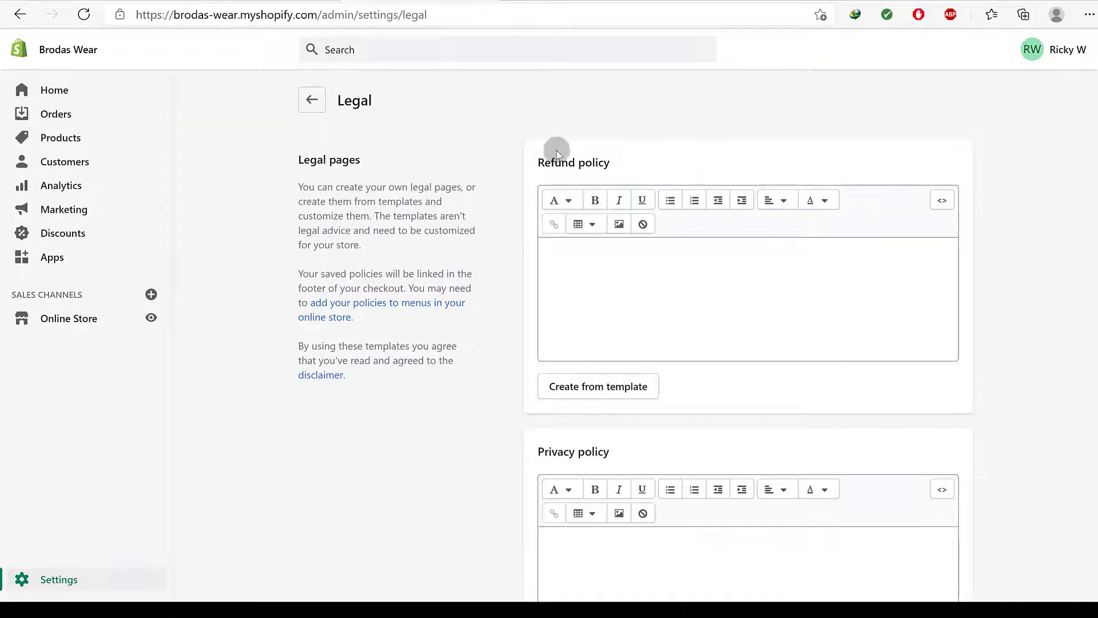
click(587, 383)
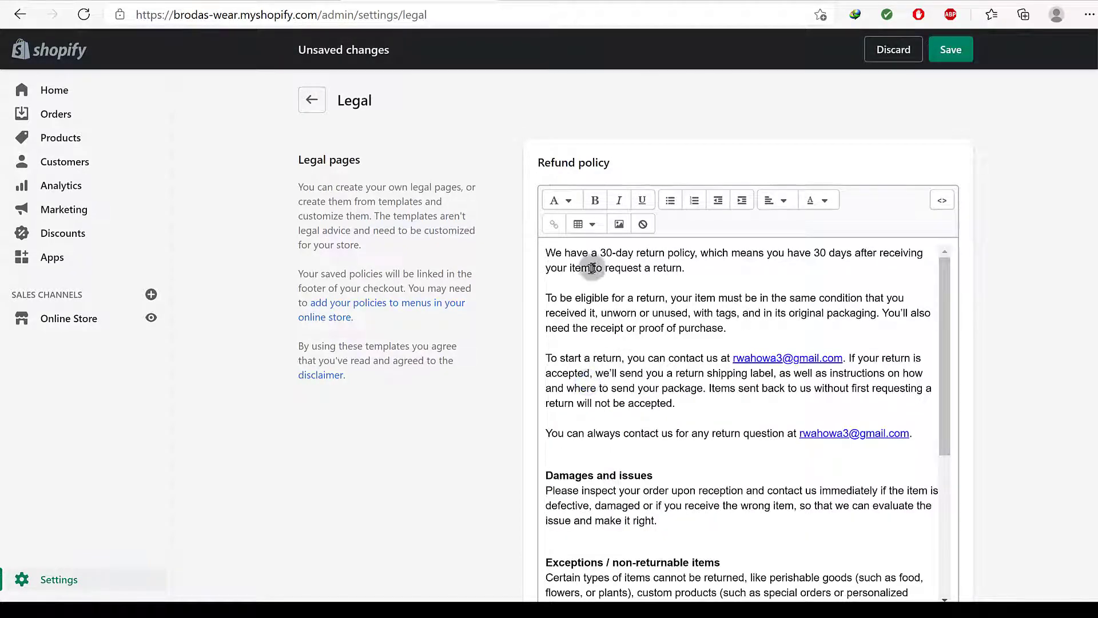
Copy the 'Refund policy' heading and return to the Contact us page editor
drag(539, 160, 611, 167)
right_click(605, 165)
click(639, 181)
click(323, 87)
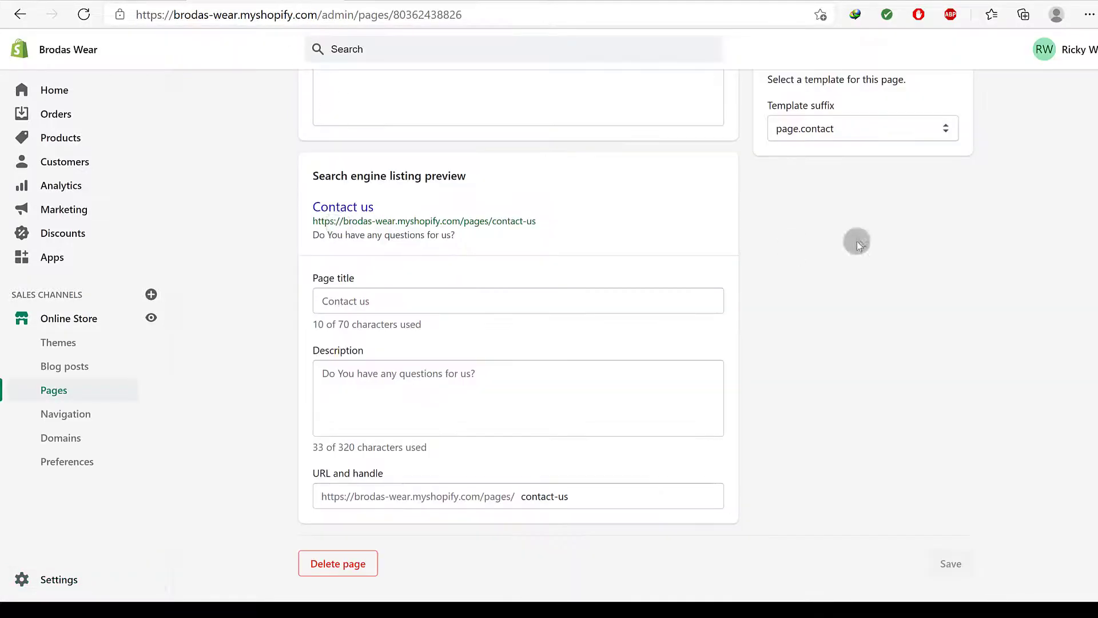
scroll(862, 242, up, 3)
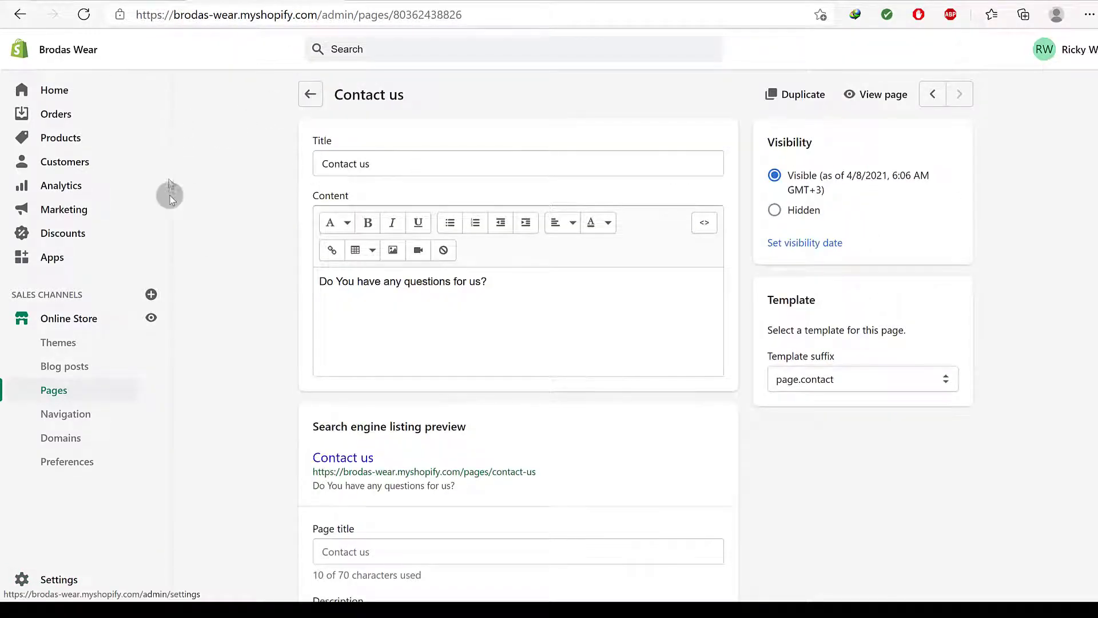
Add a new page titled 'Refund policy' using the copied heading
click(59, 394)
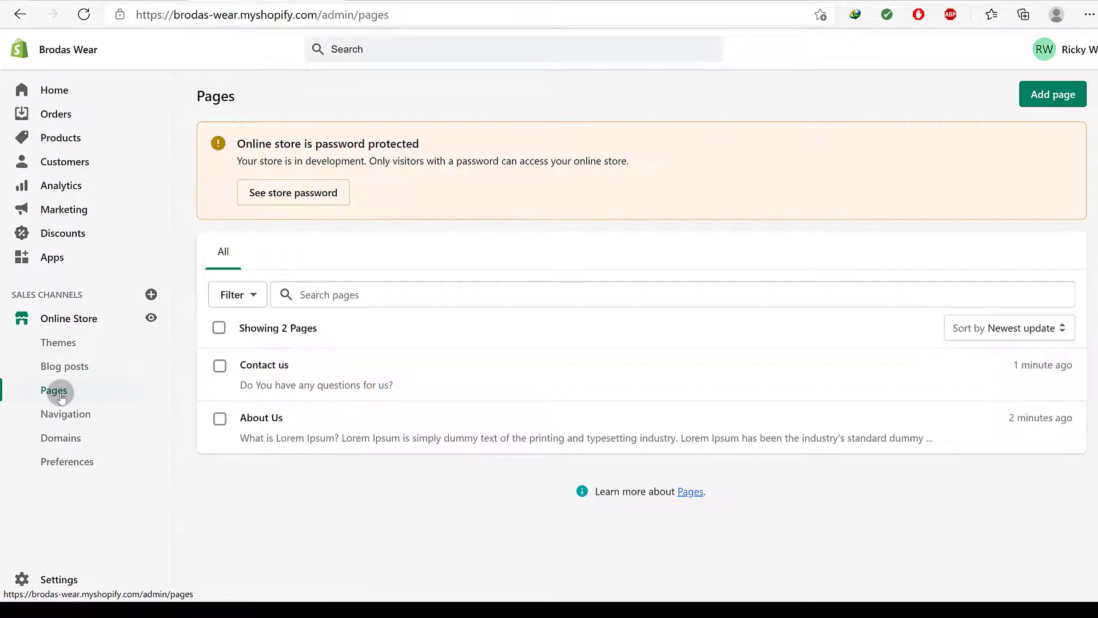
click(1044, 95)
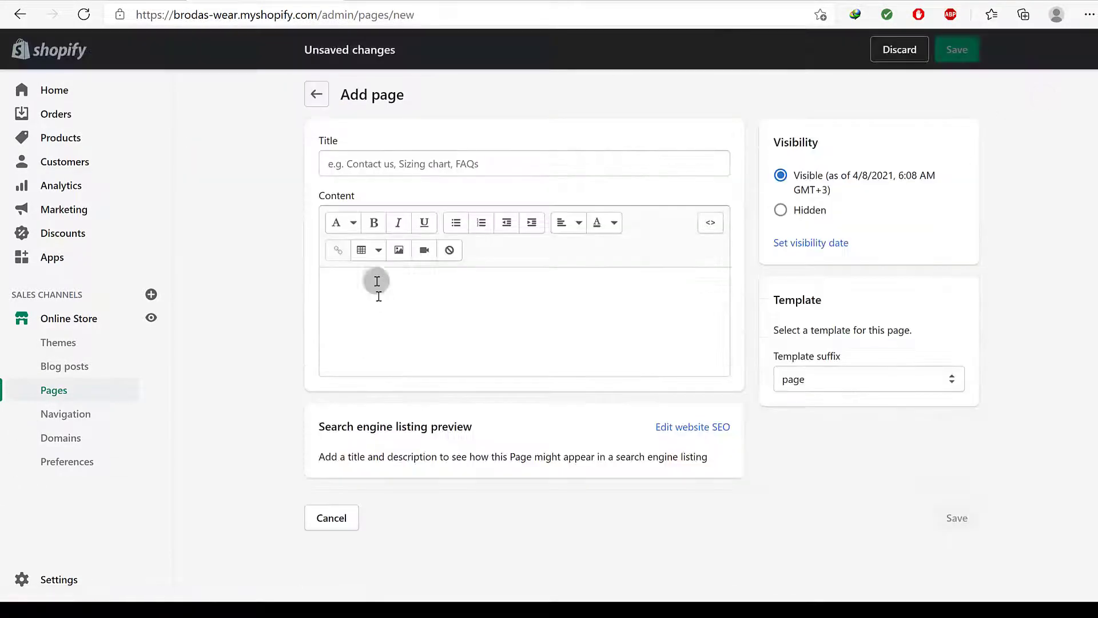
click(362, 168)
right_click(363, 168)
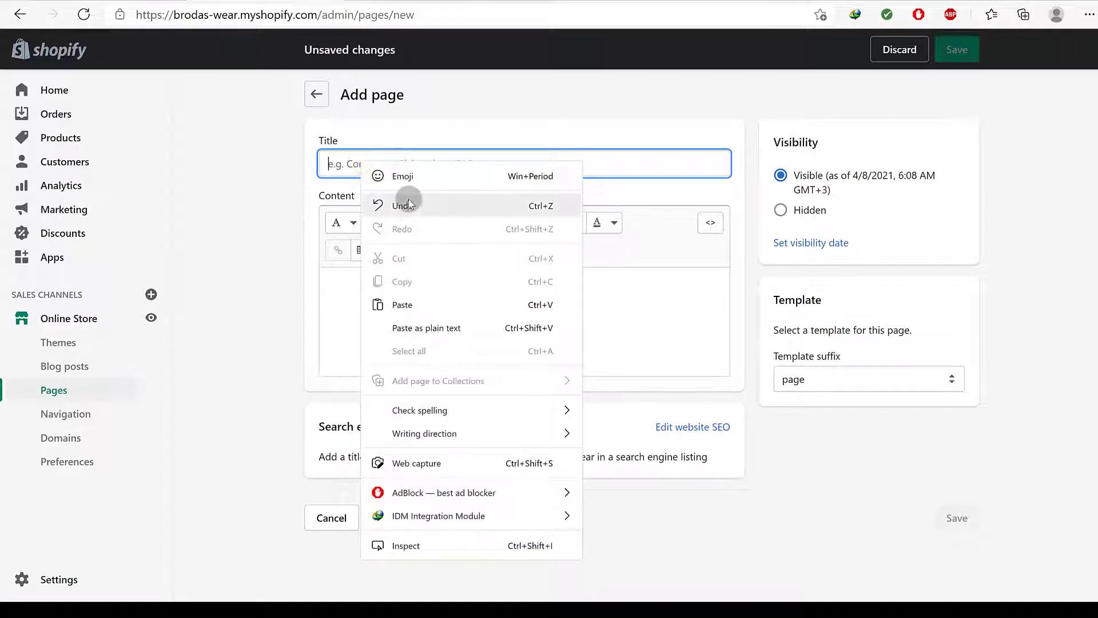
click(404, 305)
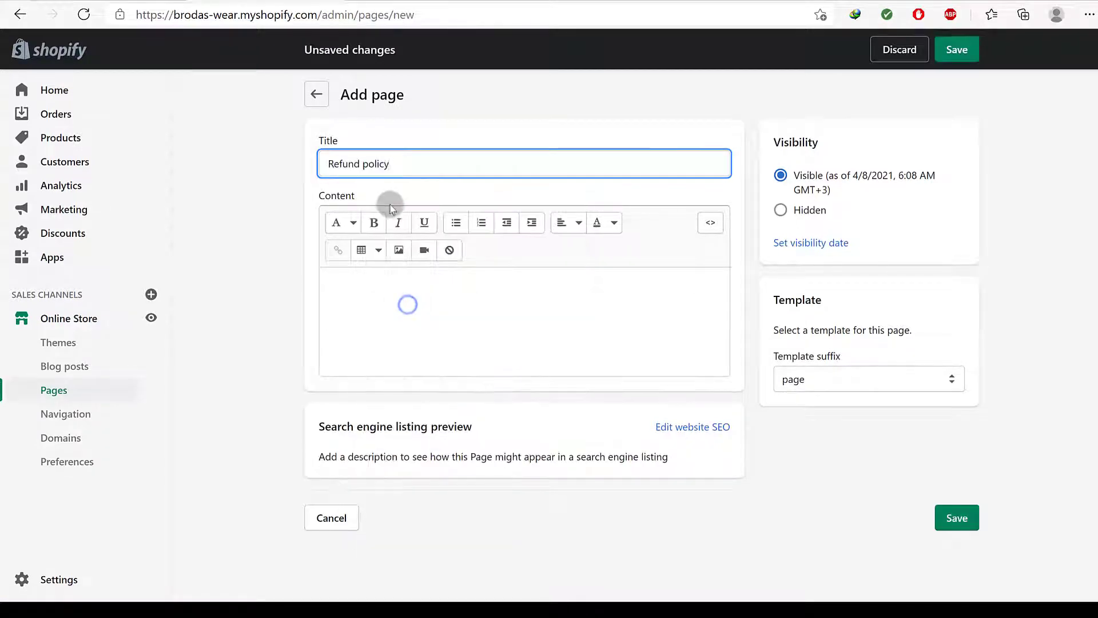
Paste the refund policy template text into the page content and save it
click(444, 2)
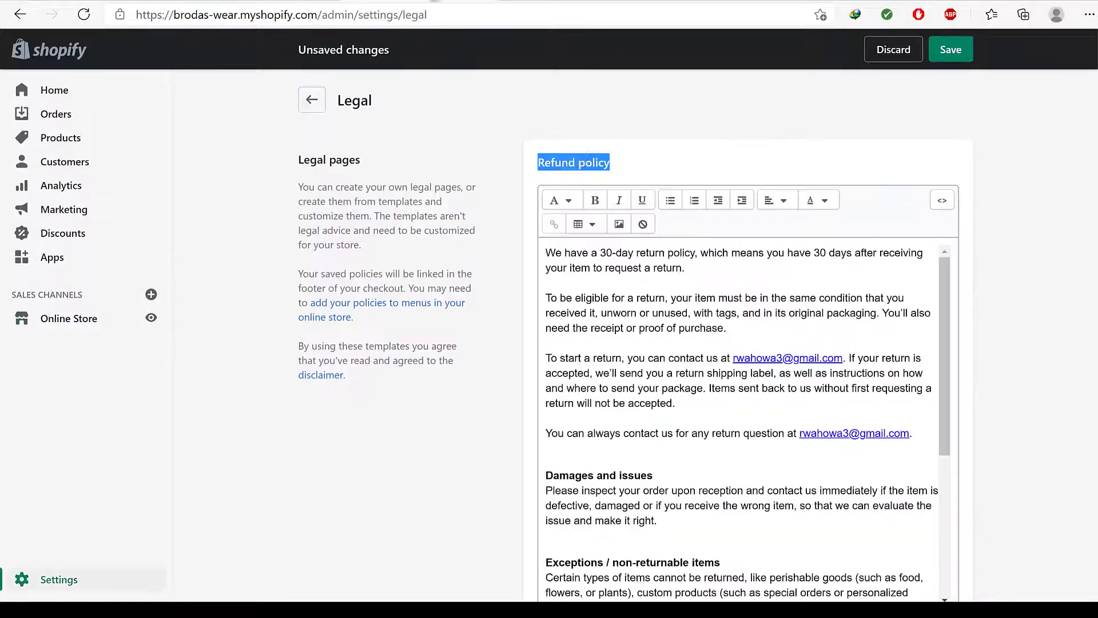
click(630, 326)
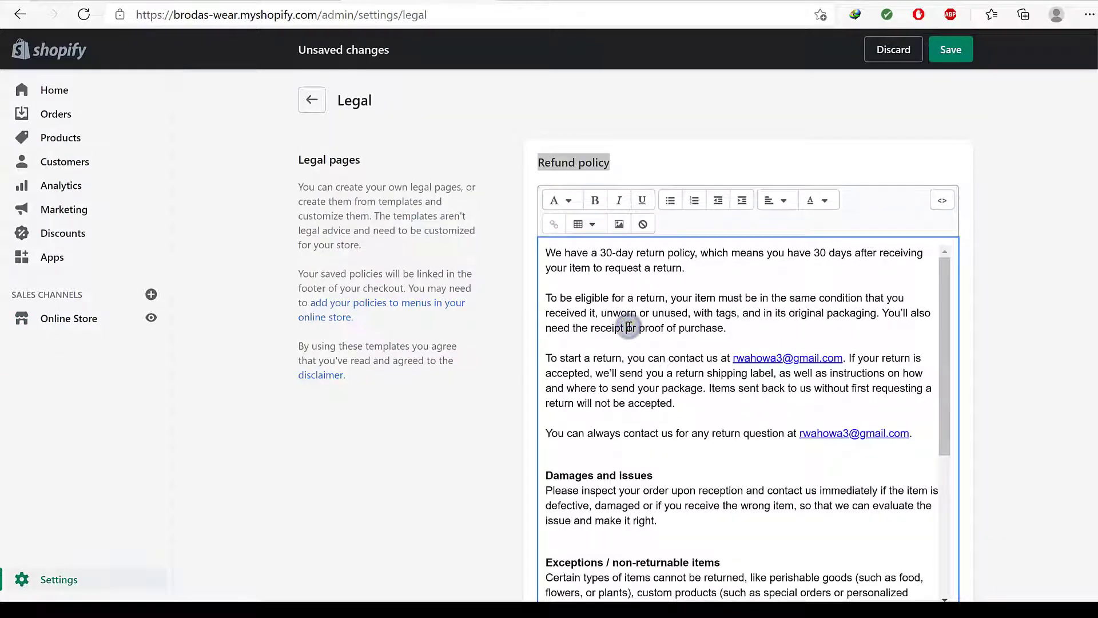
key(ctrl+a)
key(ctrl+shift+Tab)
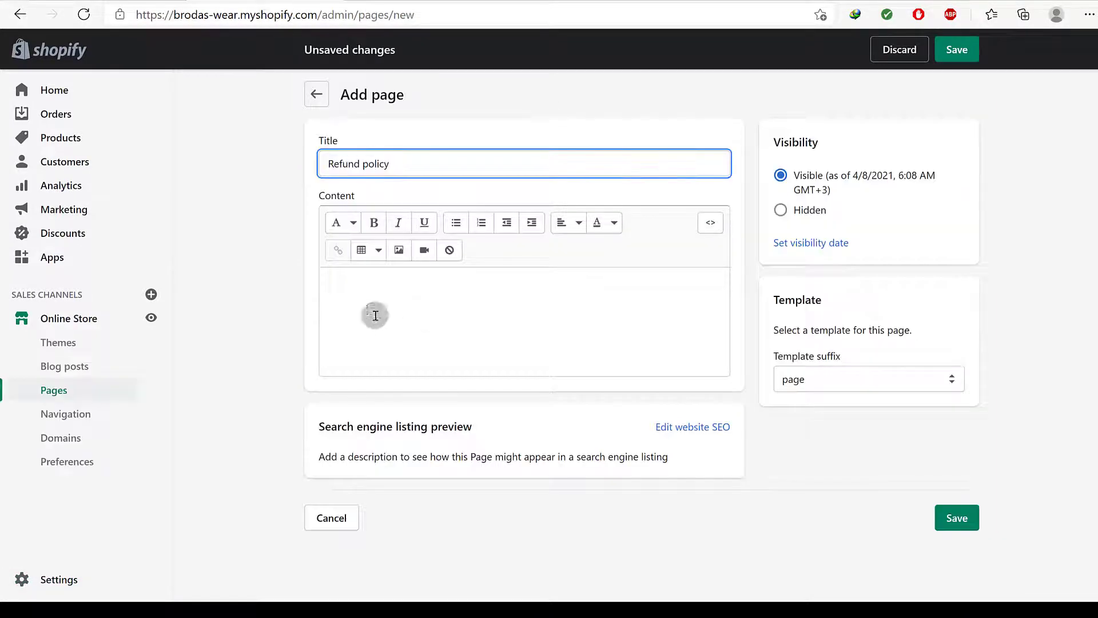
click(351, 282)
right_click(351, 282)
click(397, 347)
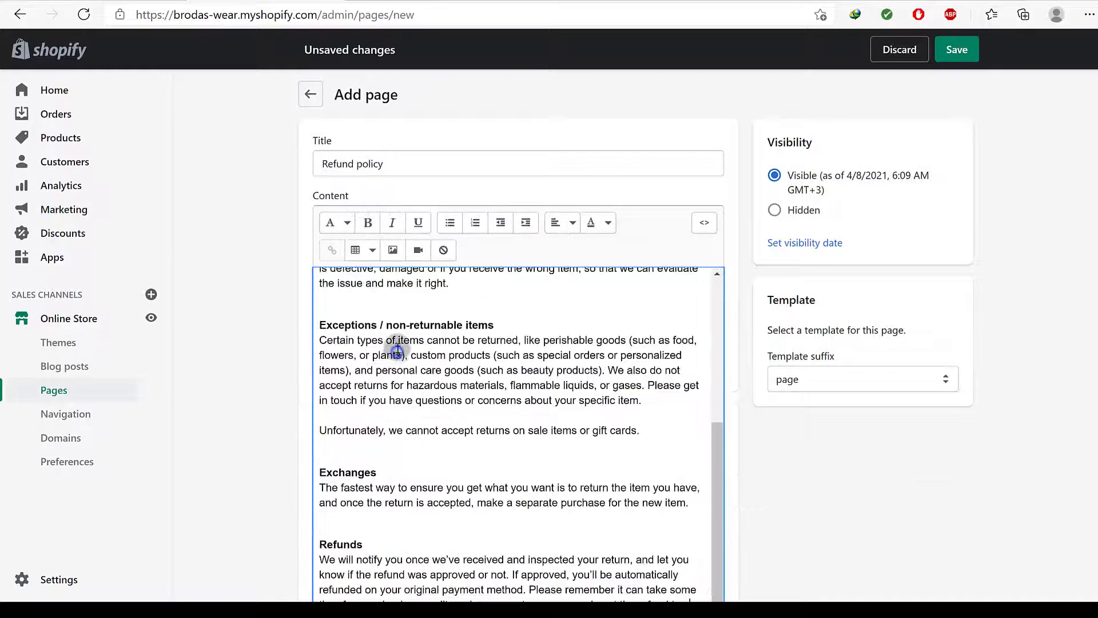
scroll(812, 486, down, 5)
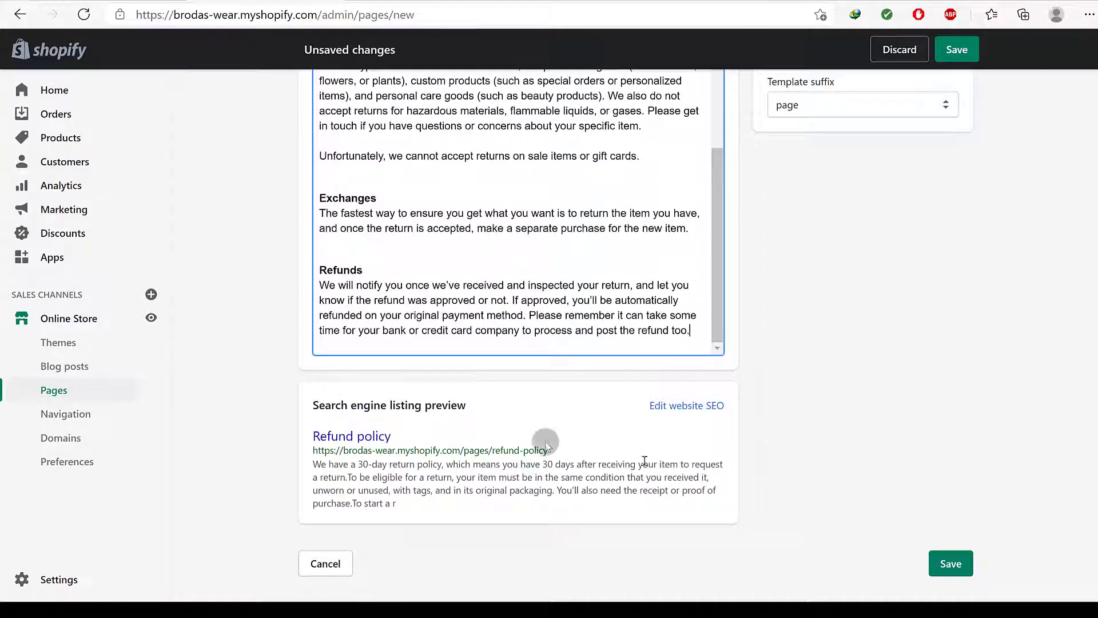
click(947, 563)
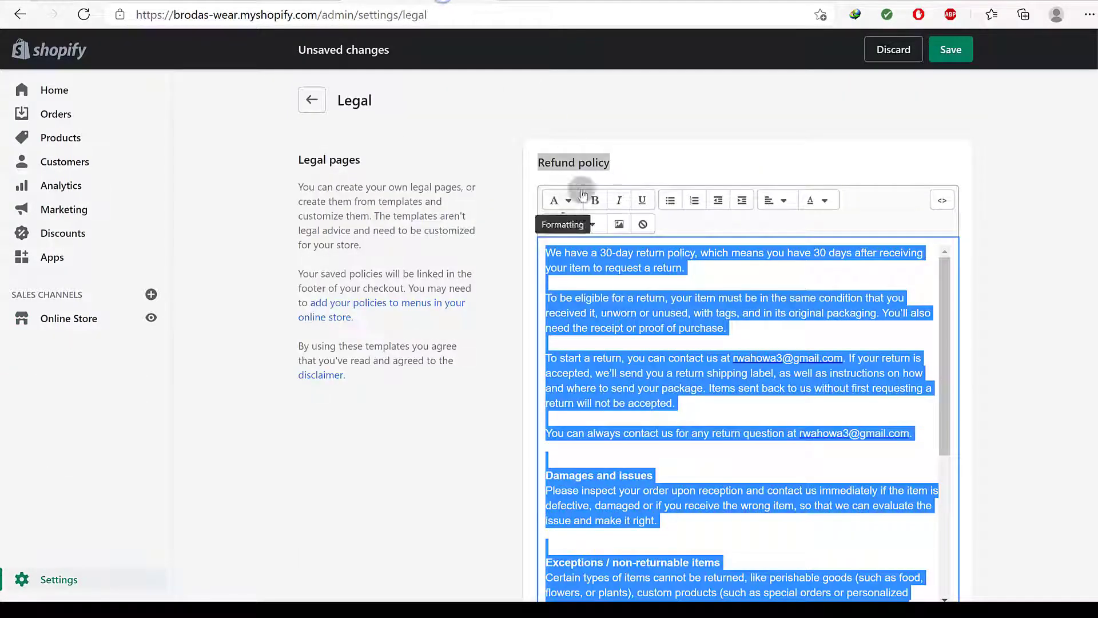
Copy the 'Privacy policy' heading and generate the privacy policy from its template
scroll(554, 360, down, 4)
scroll(444, 404, down, 8)
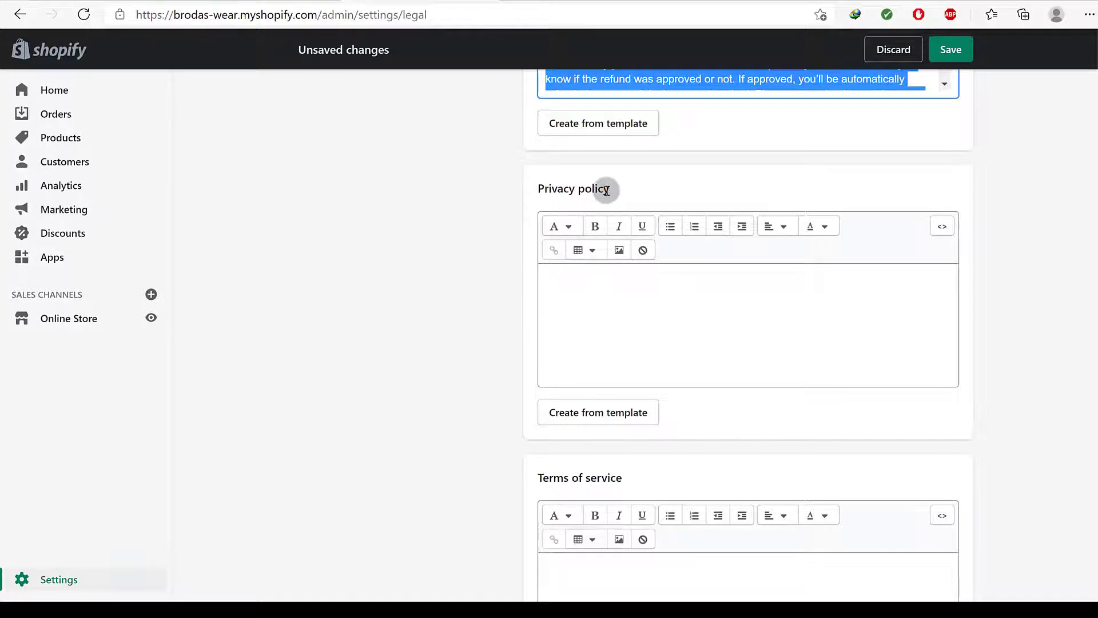
drag(606, 190, 571, 190)
right_click(540, 190)
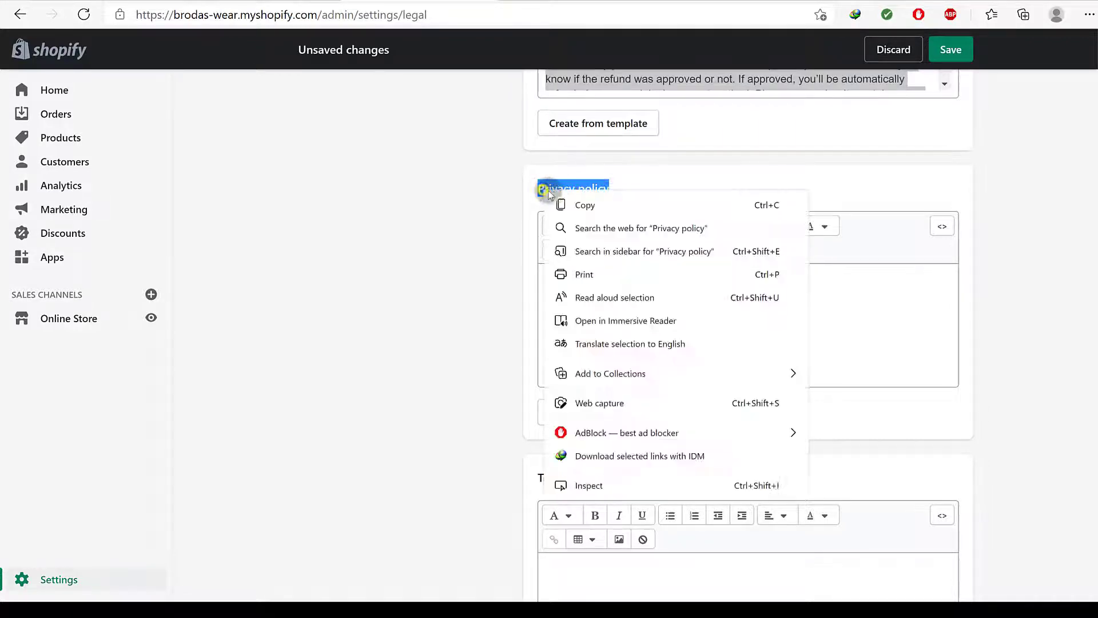
click(562, 206)
click(588, 423)
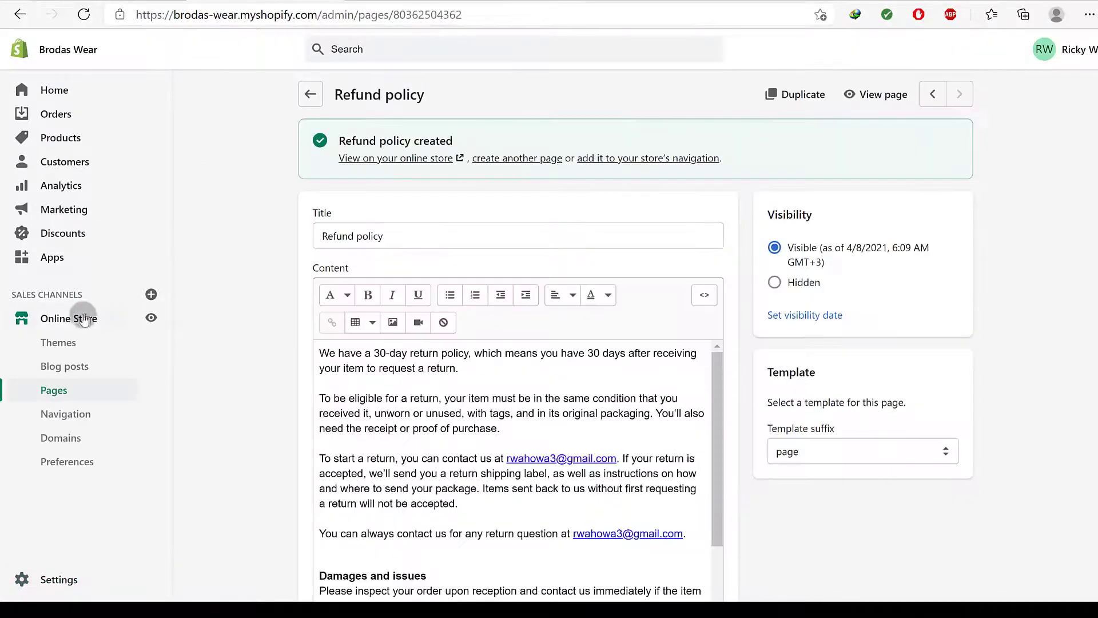
Add a new page titled 'Privacy policy' using the copied heading
click(65, 395)
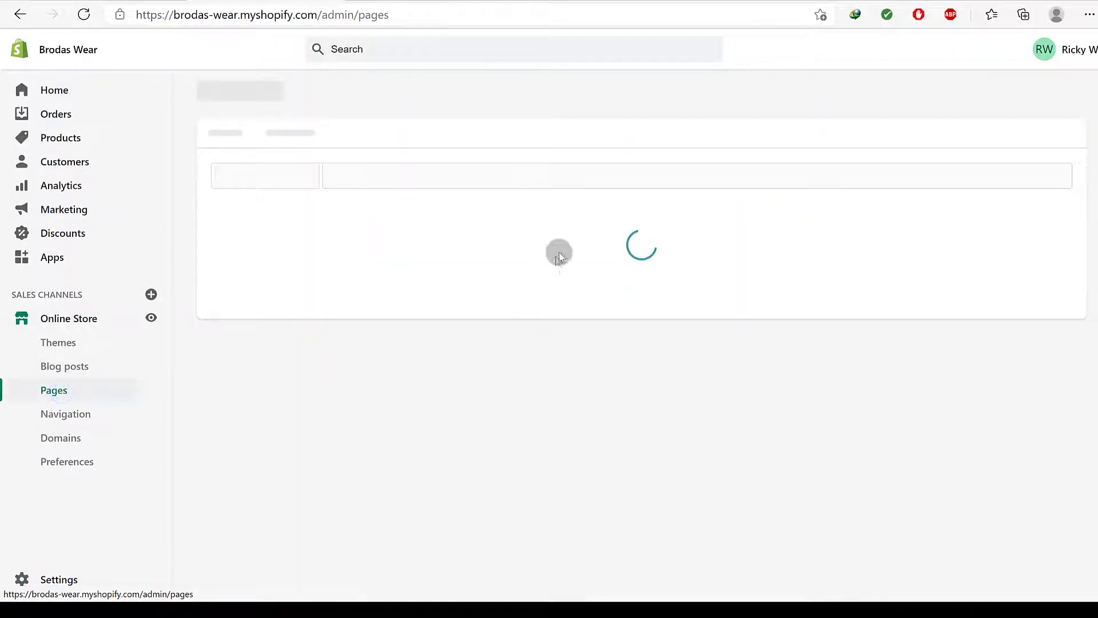
click(1047, 94)
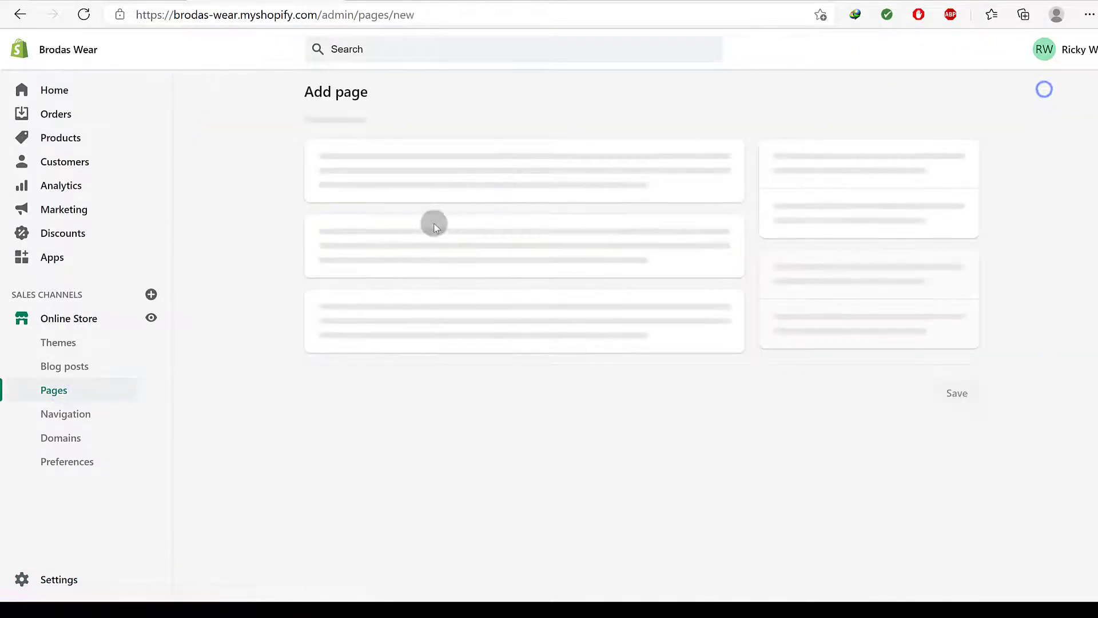
right_click(410, 167)
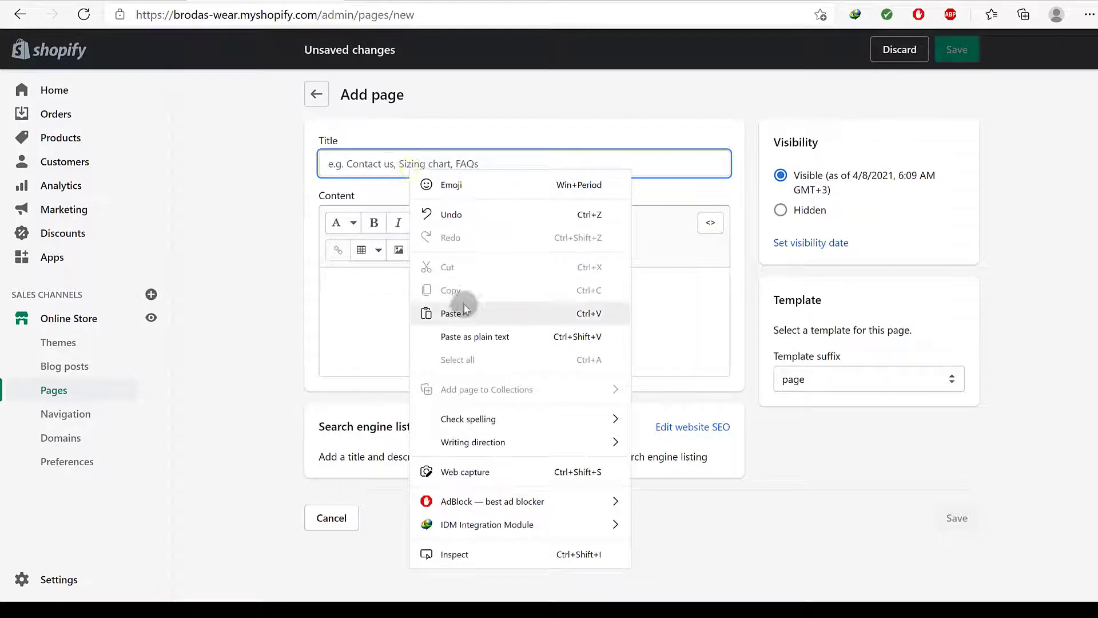
click(370, 311)
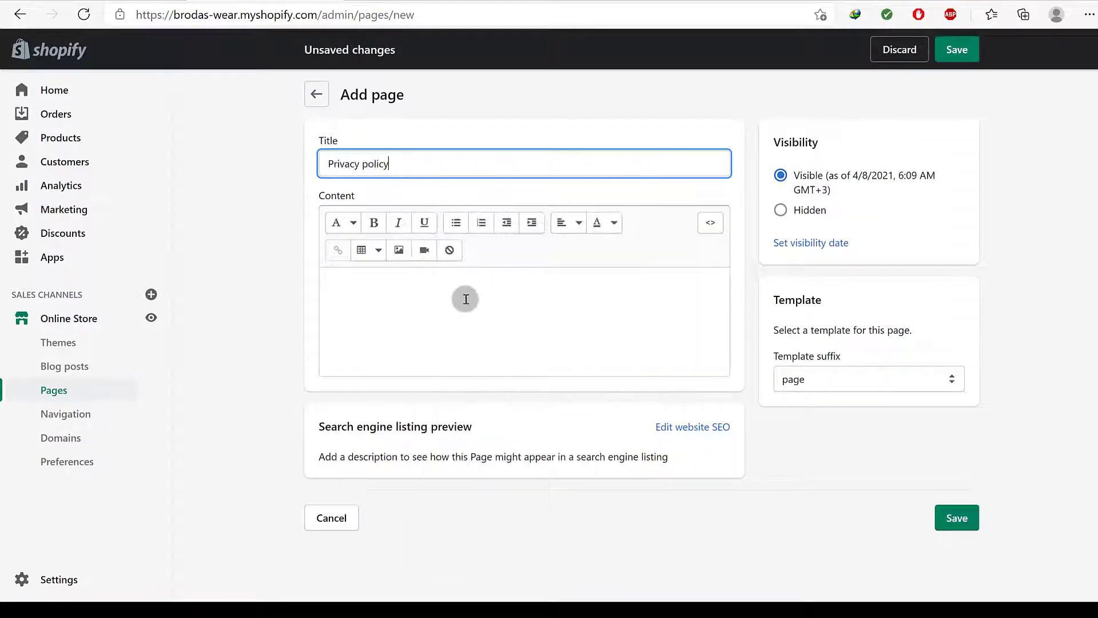
Paste the privacy policy template text into the page content and save it
click(427, 5)
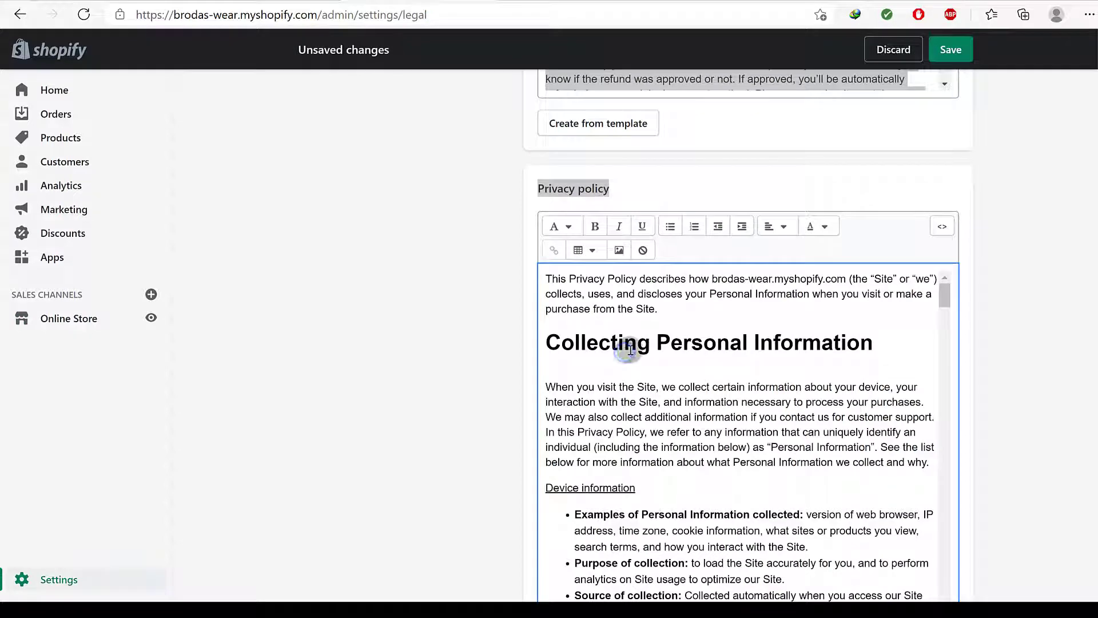
key(ctrl+a)
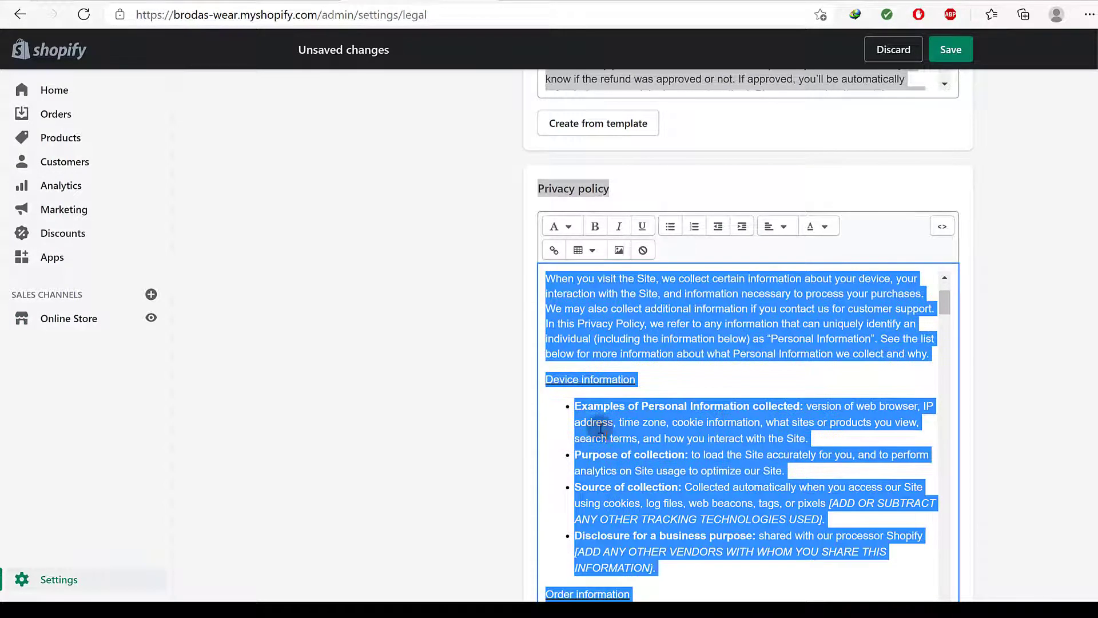
scroll(607, 441, down, 2)
key(ctrl+Tab)
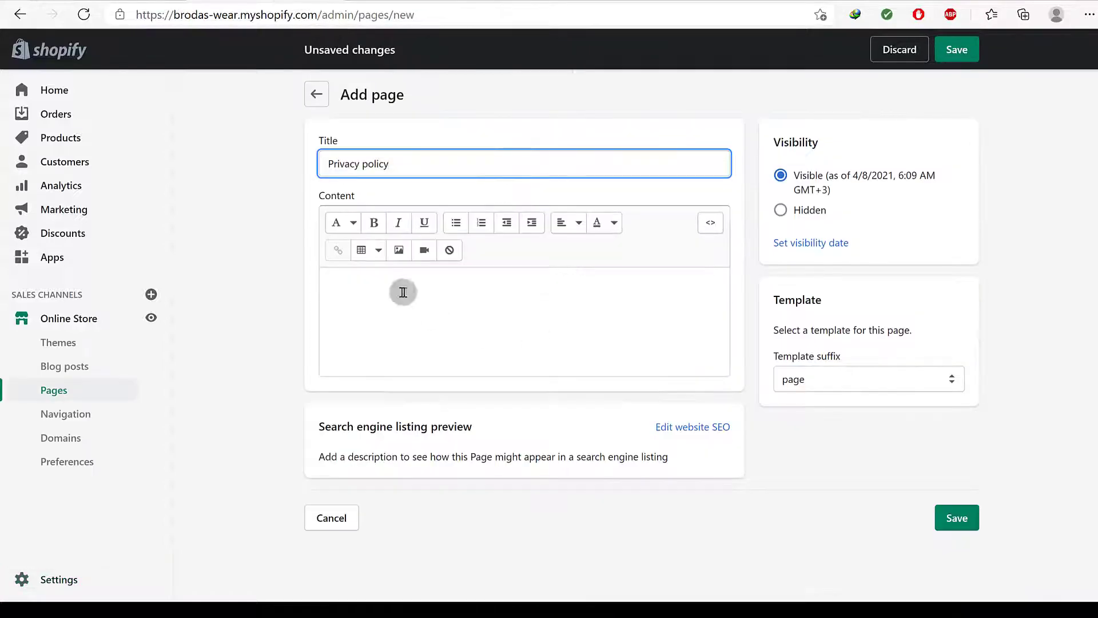
click(380, 287)
right_click(380, 293)
click(451, 346)
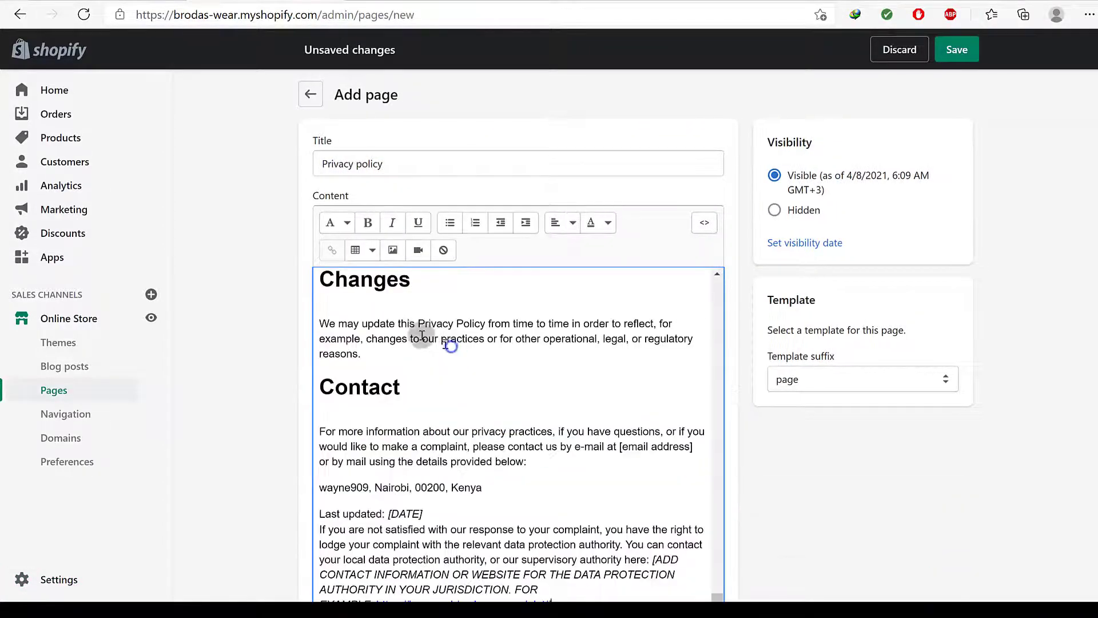
scroll(257, 376, down, 5)
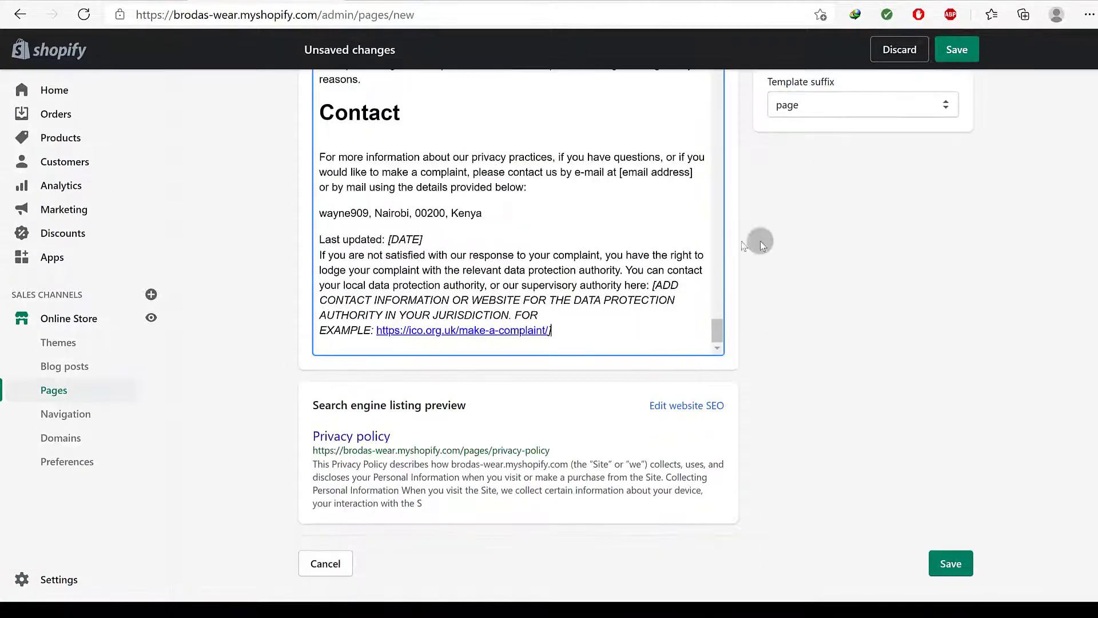
scroll(941, 337, up, 5)
scroll(961, 333, down, 5)
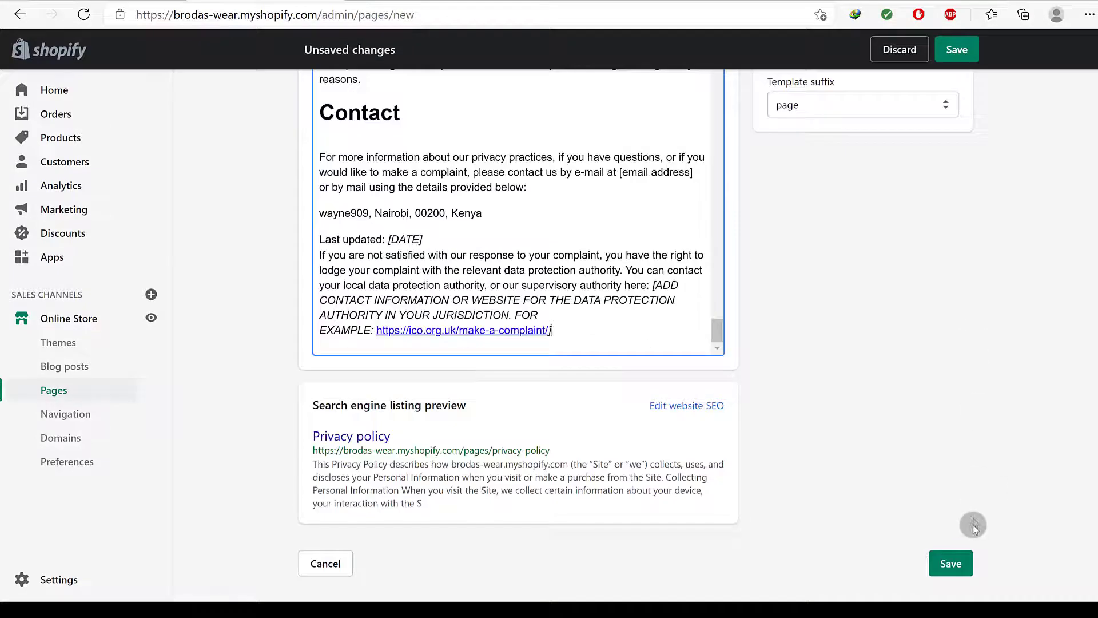
click(949, 563)
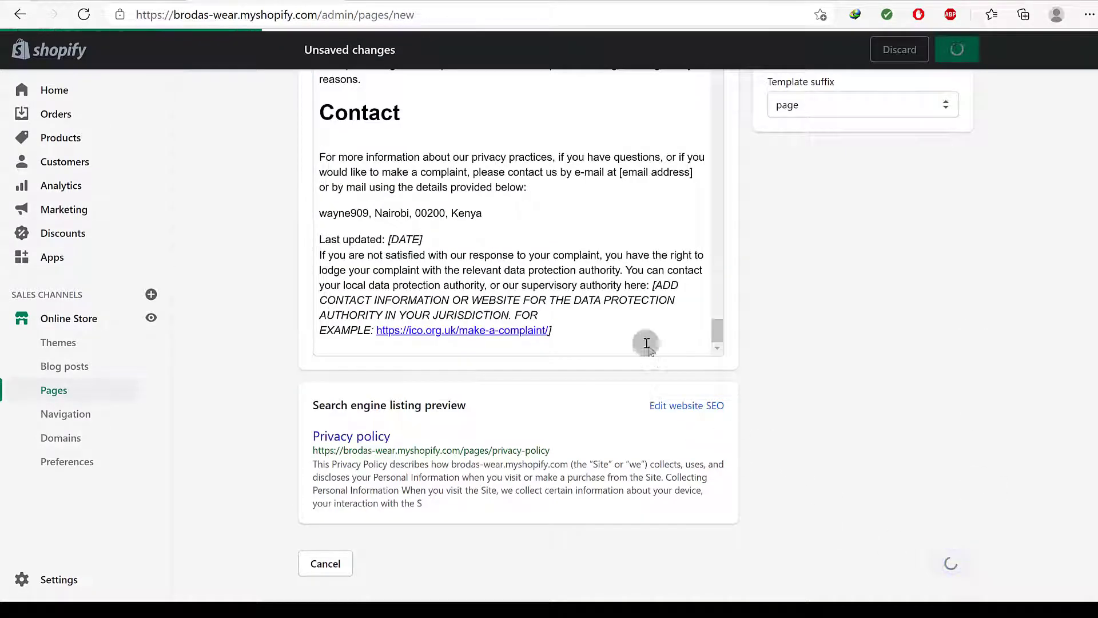
Switch to the Brodas Wear storefront Contact us tab and reload it to show the latest content
key(ctrl+Tab)
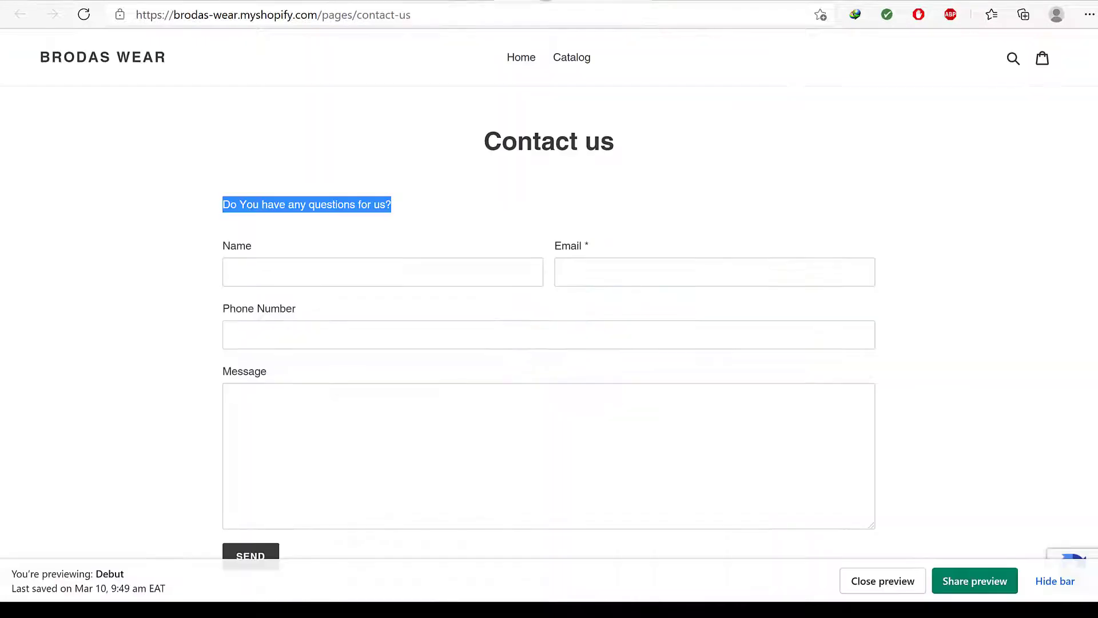
click(94, 13)
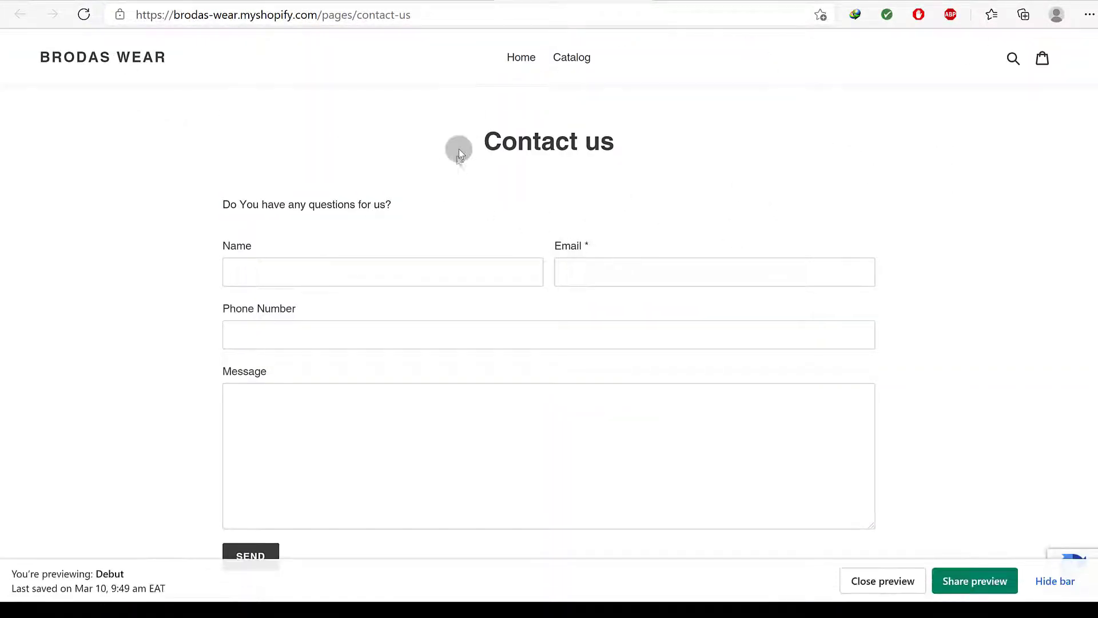